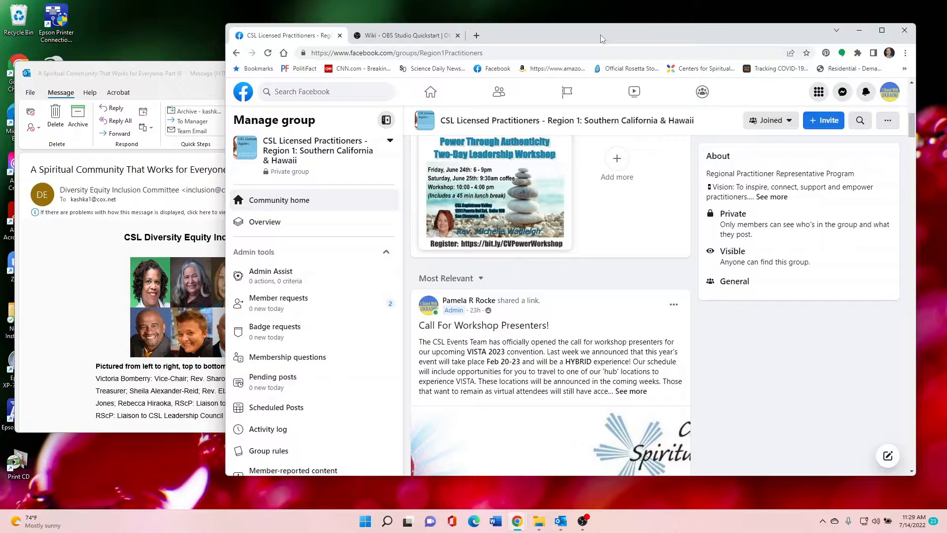
Look over the CSL Licensed Practitioners - Region 1 group page and the open webinar announcement email
scroll(602, 190, "up", 4)
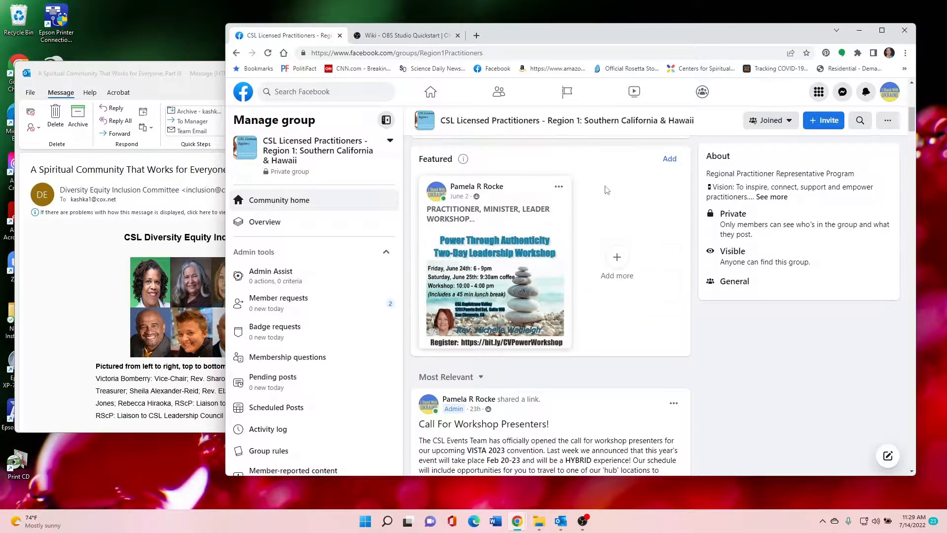
scroll(603, 191, "up", 3)
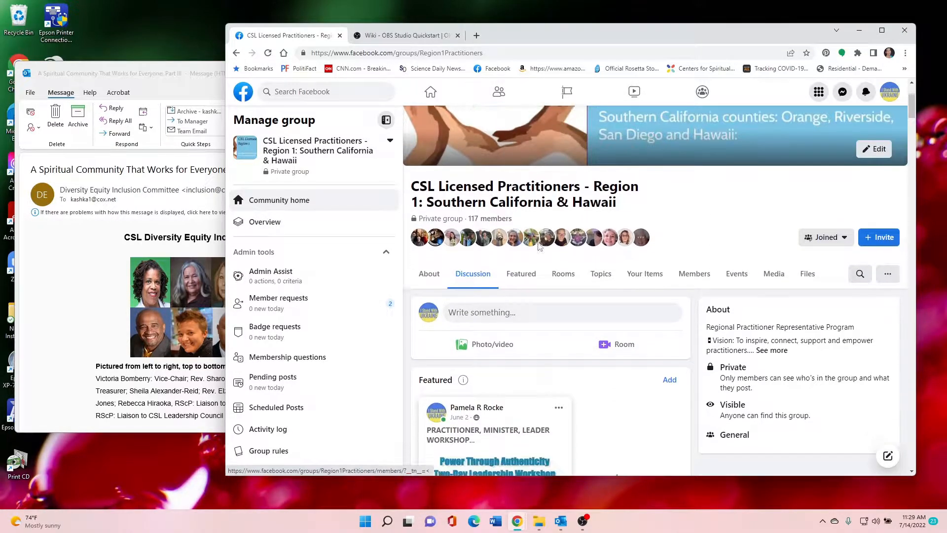
scroll(541, 276, "down", 1)
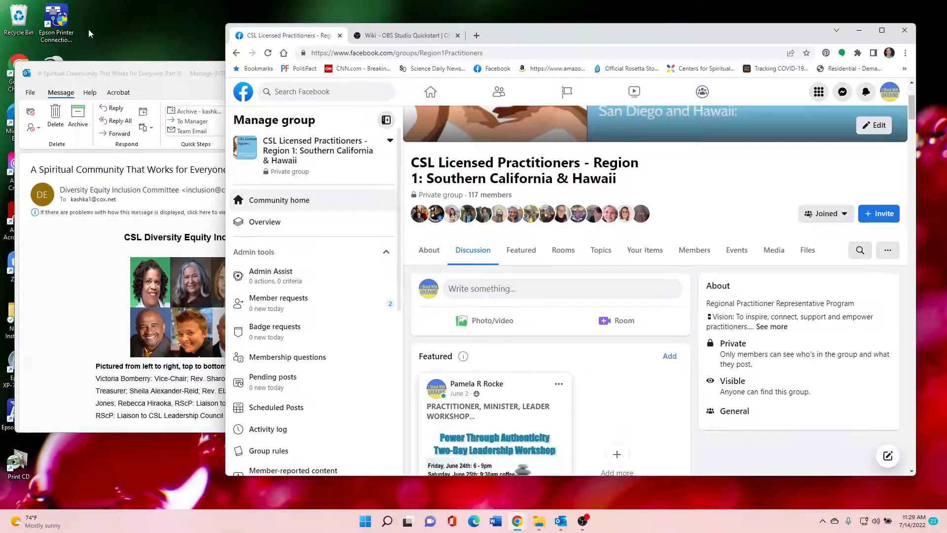
left_click(123, 78)
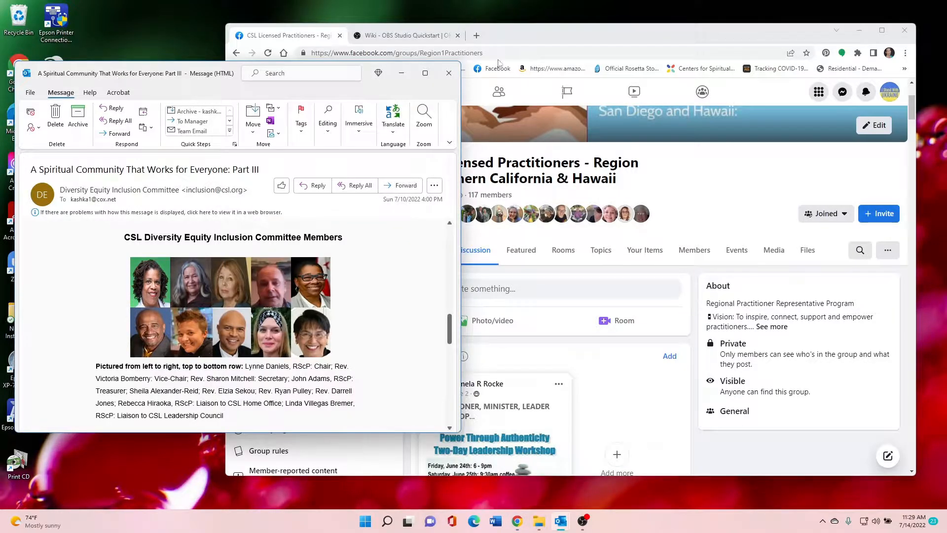
left_click(625, 41)
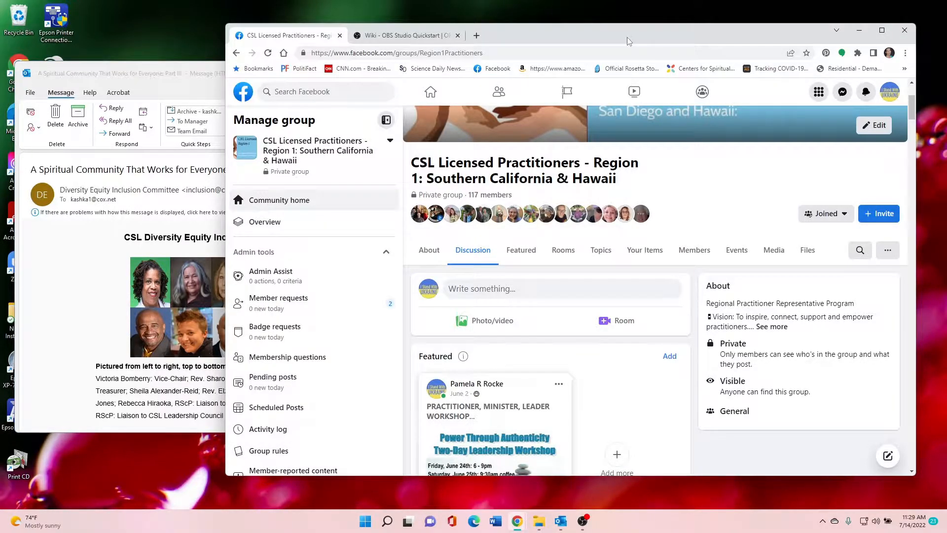
scroll(627, 176, "up", 3)
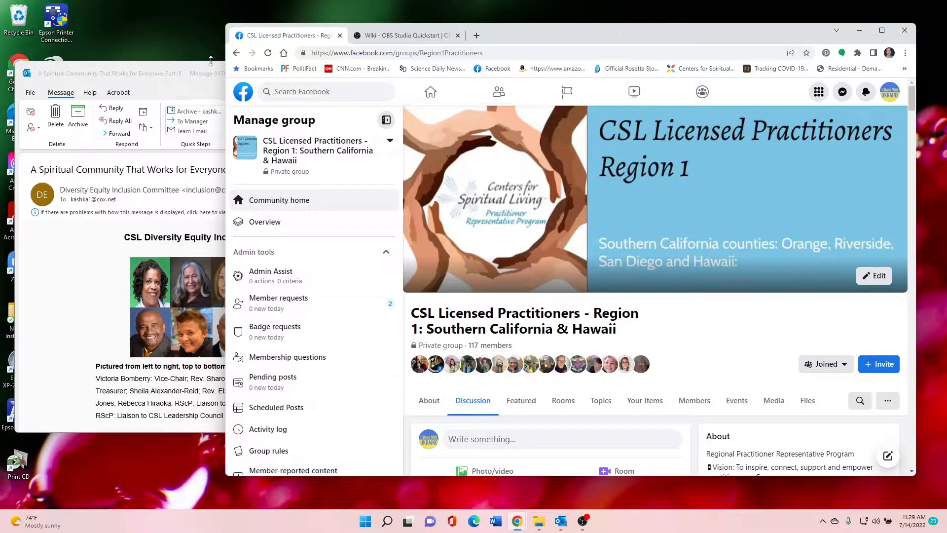
scroll(524, 137, "down", 3)
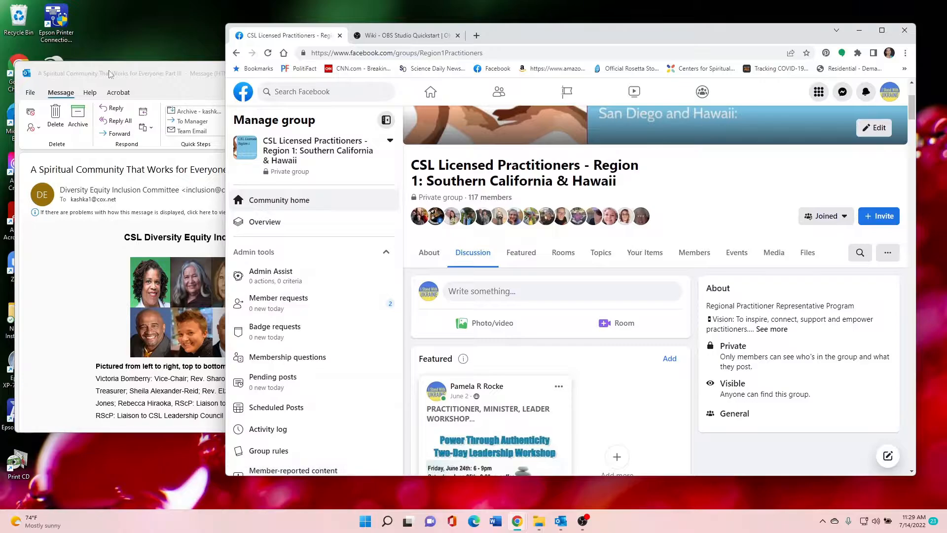
Copy the title "A Spiritual Community That Works for Everyone: Part III" from the email into a new post in the Facebook group
left_click(112, 78)
scroll(283, 268, "up", 2)
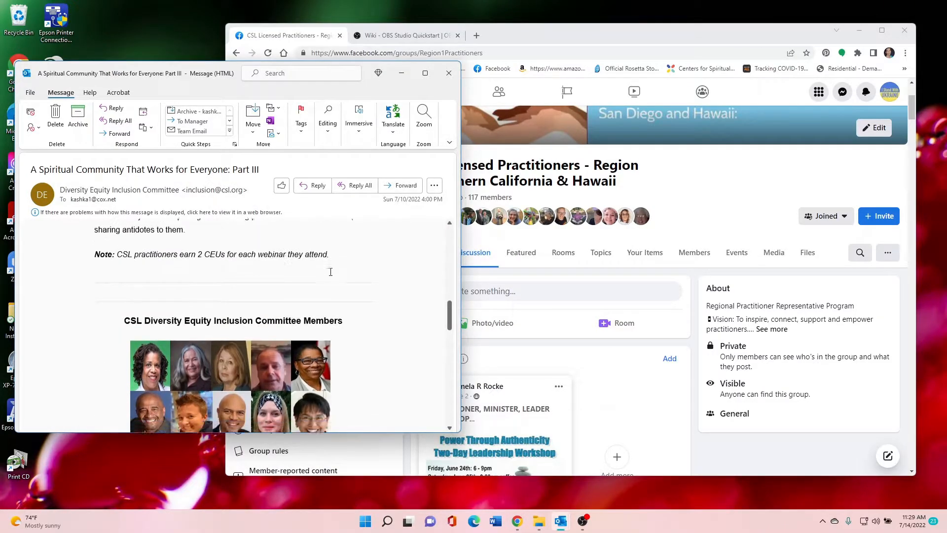
scroll(327, 262, "down", 1)
scroll(327, 262, "up", 15)
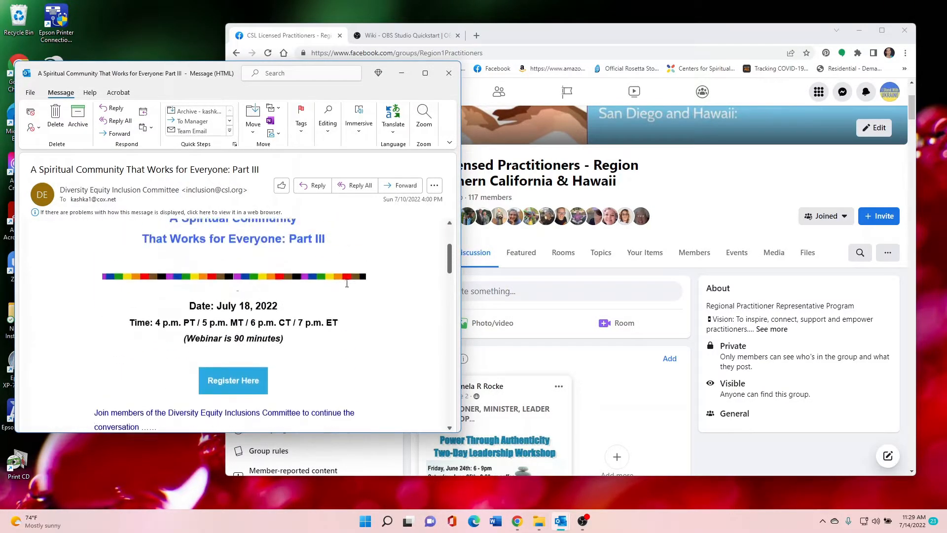
scroll(295, 252, "down", 2)
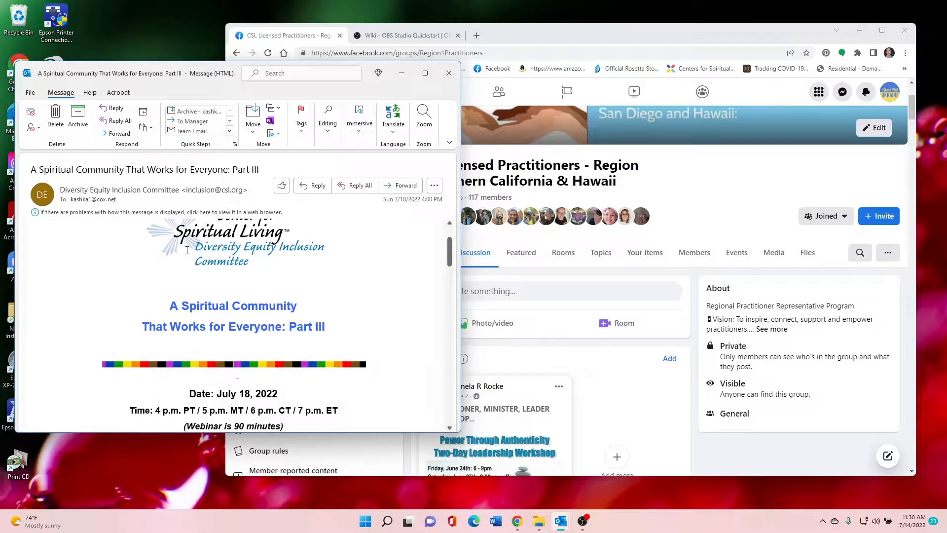
scroll(145, 267, "down", 1)
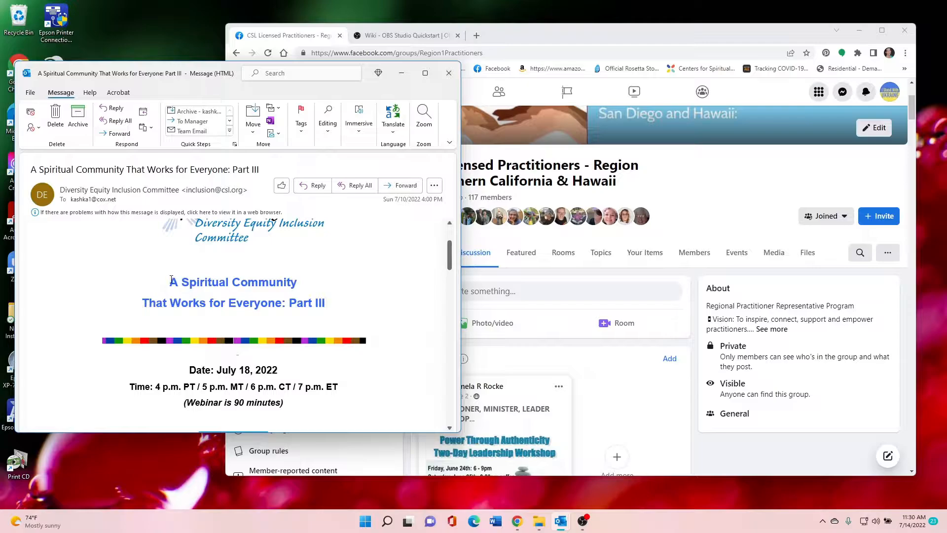
left_click_drag(171, 279, 337, 298)
key("ctrl+c")
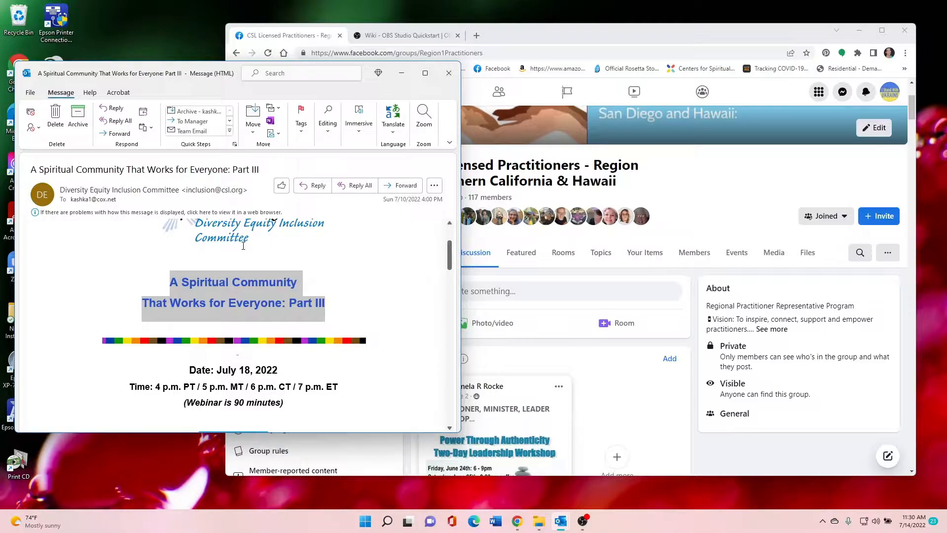
left_click(535, 297)
key("ctrl+v")
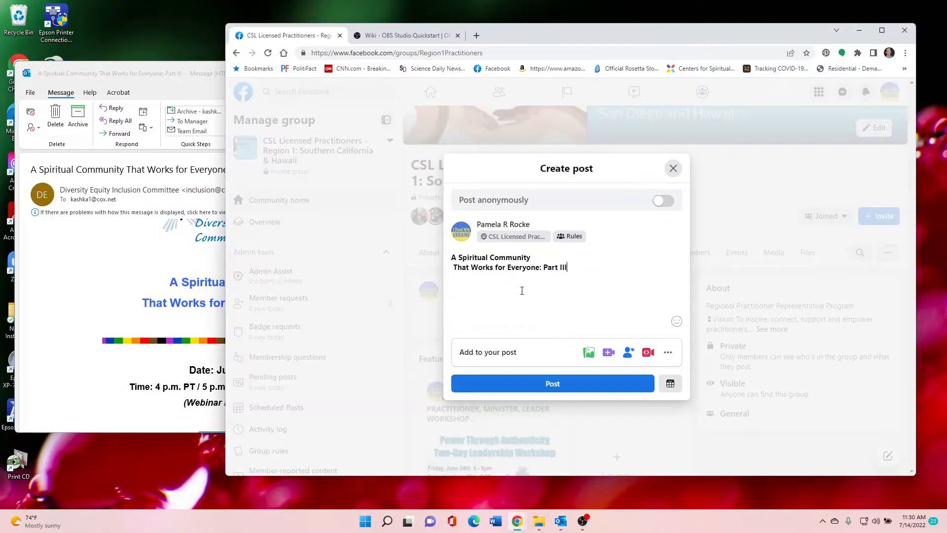
Remove the leading space from the post title's second line, keep it directly under the first, and start a new line below
left_click(454, 267)
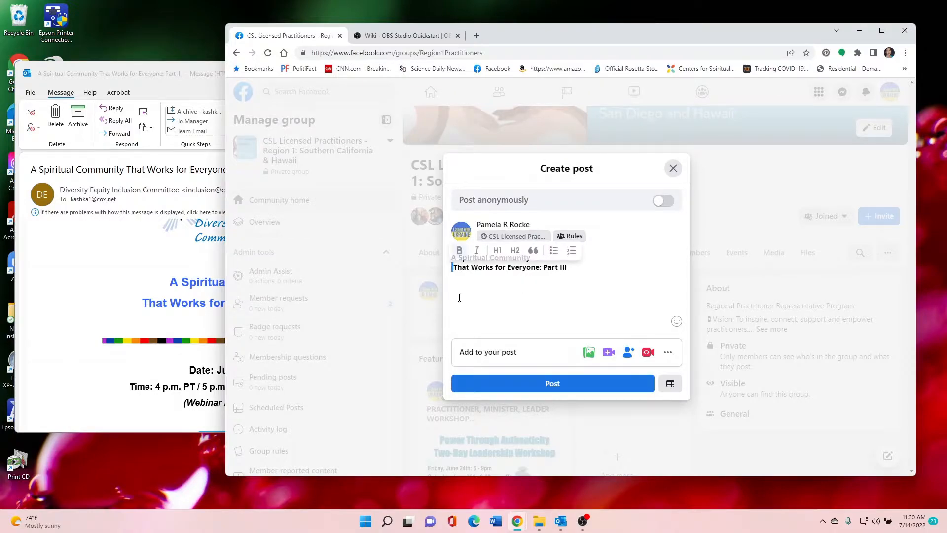
key("Return")
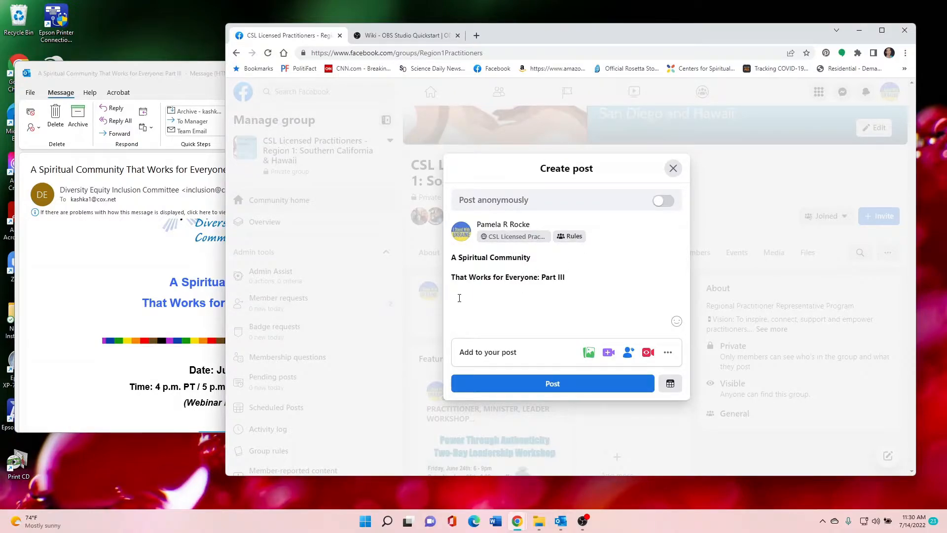
key("BackSpace")
key("BackSpace")
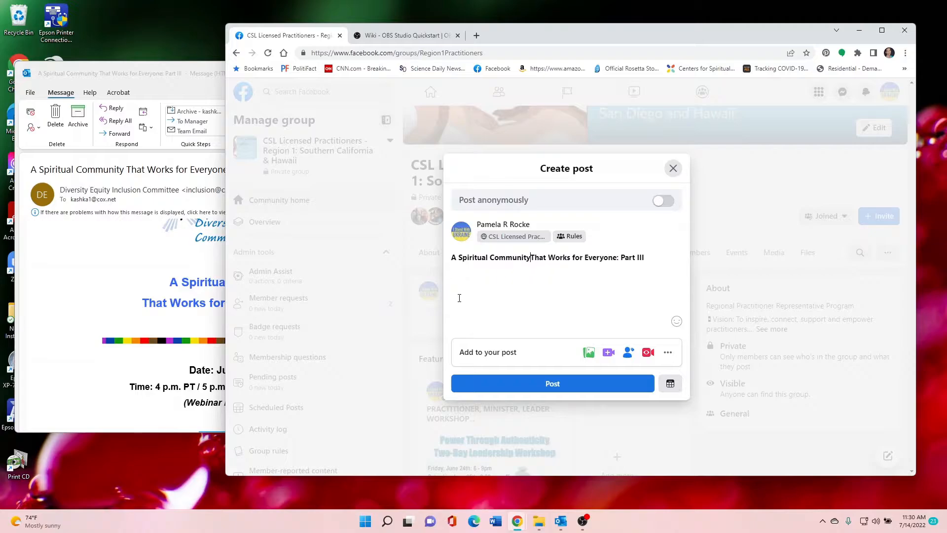
key("Return")
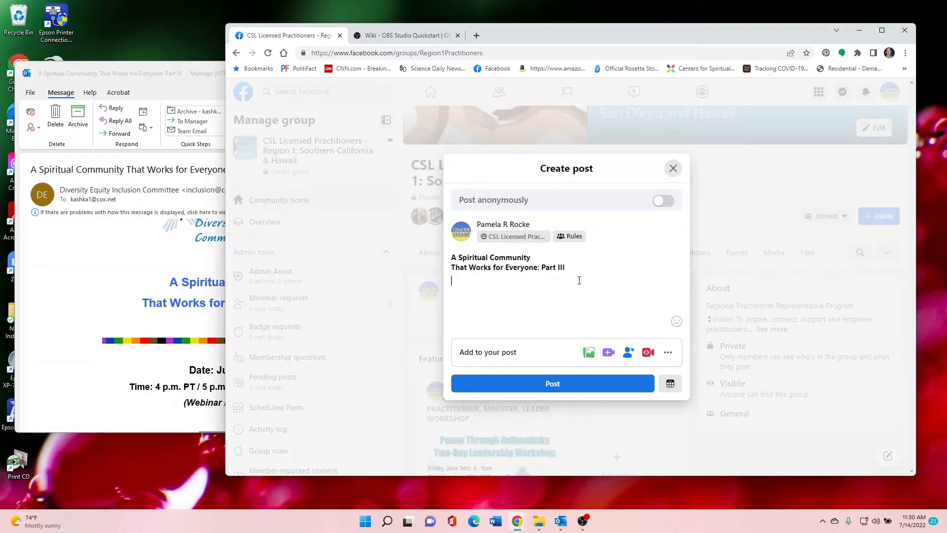
Copy the July 18, 2022 date, the time zones line and the 90-minute webinar note from the email into the post
left_click(147, 73)
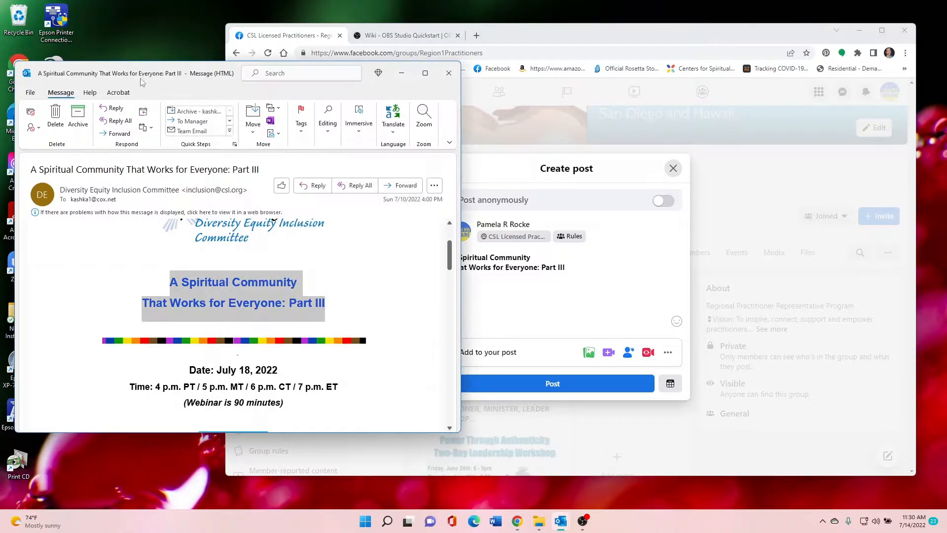
scroll(197, 228, "down", 3)
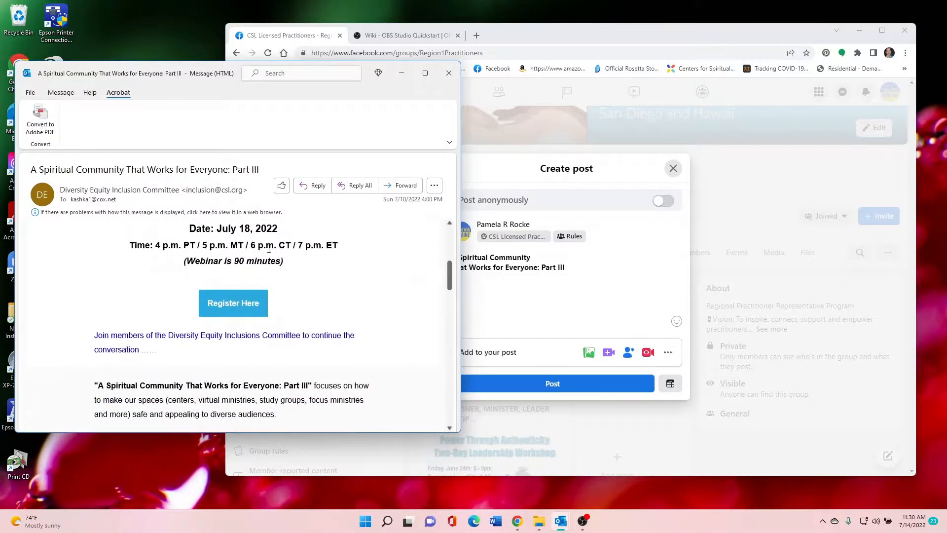
left_click_drag(190, 226, 295, 261)
key("ctrl+c")
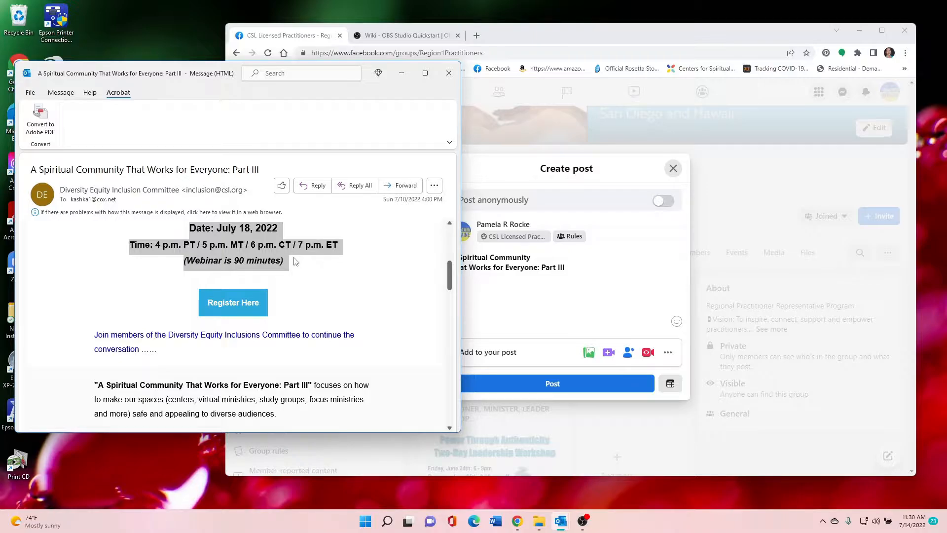
left_click(487, 290)
key("ctrl+v")
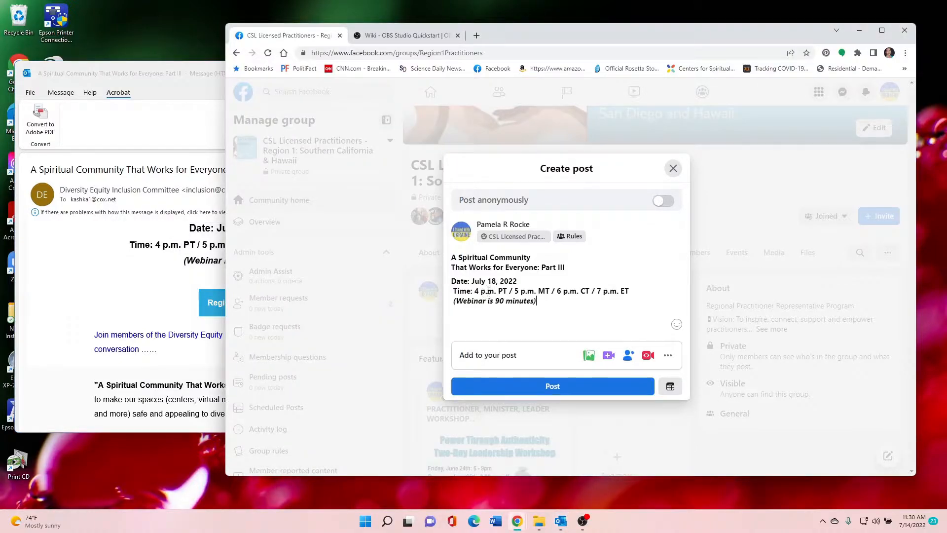
Remove the leading space from the post's Time line, keeping it directly under the date
left_click_drag(454, 289, 451, 289)
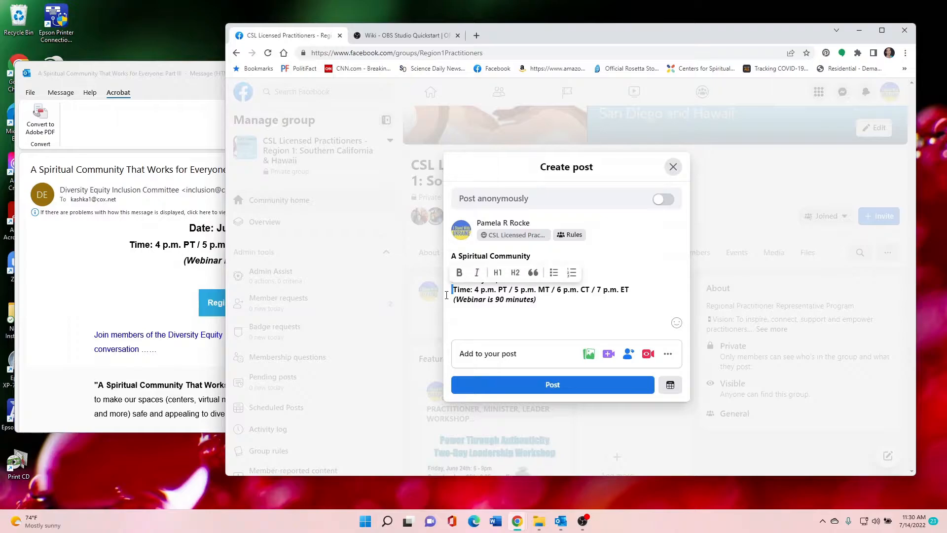
key("Delete")
key("Return")
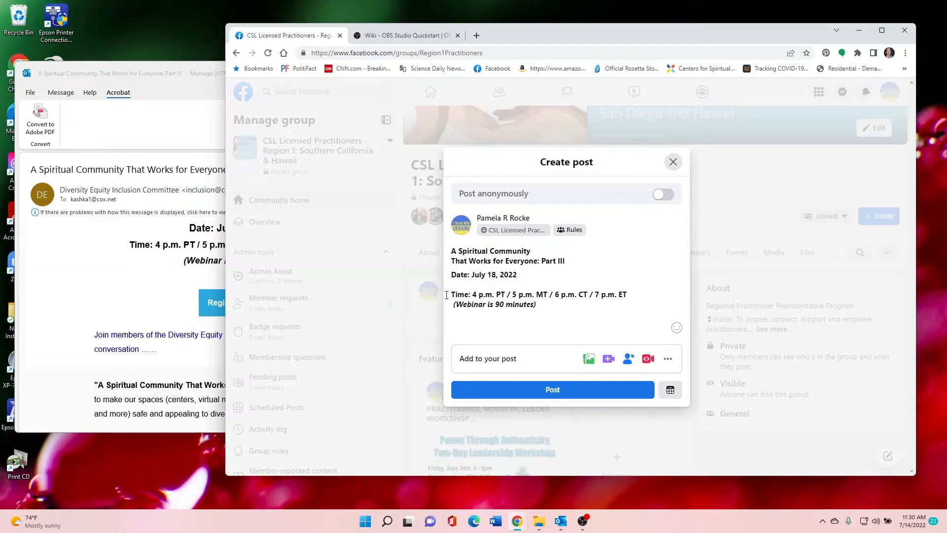
key("BackSpace")
key("BackSpace")
key("Return")
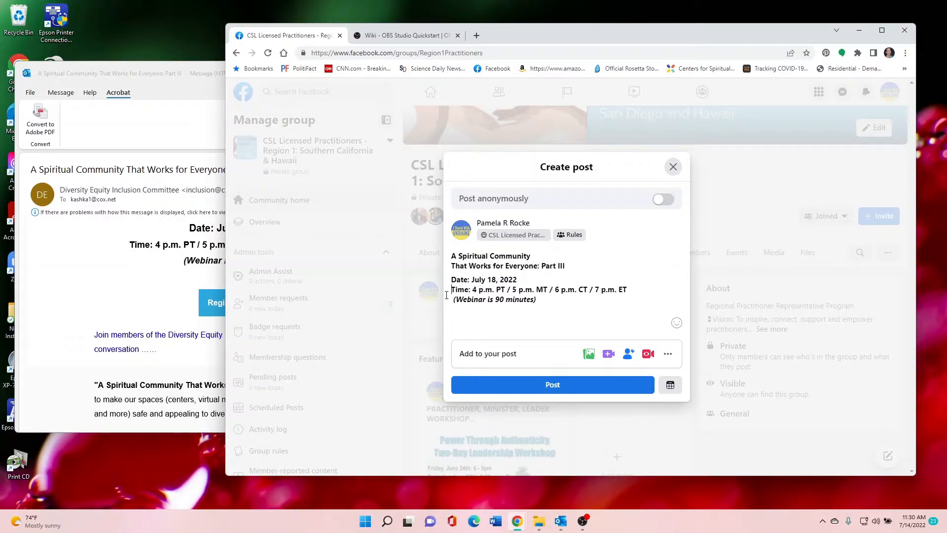
Remove the leading space from the "(Webinar is 90 minutes)" line, keeping it directly under the Time line
left_click_drag(454, 300, 446, 299)
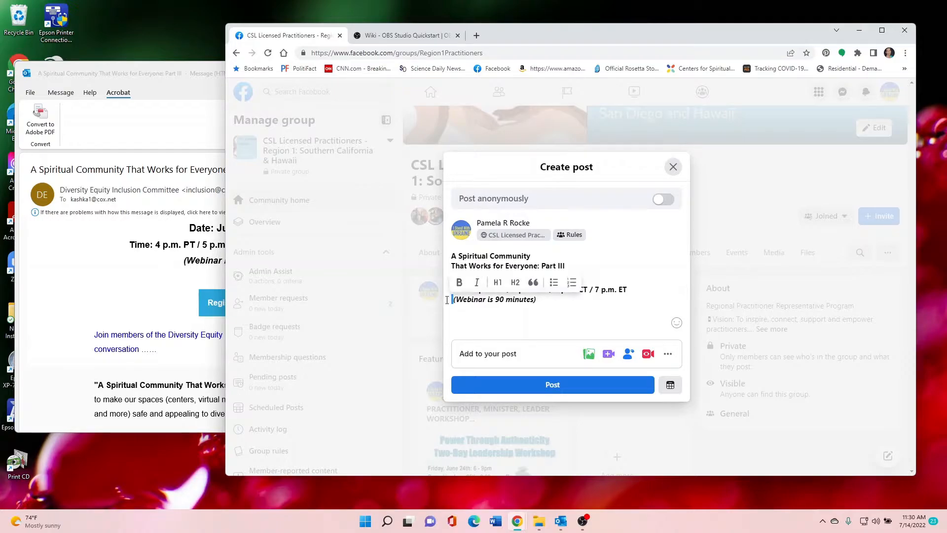
key("Return")
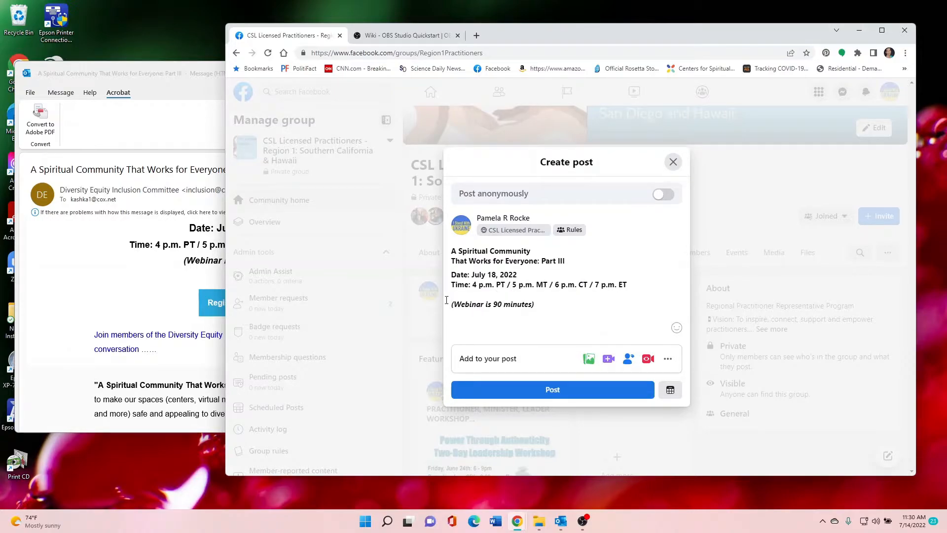
key("BackSpace")
key("BackSpace")
key("Return")
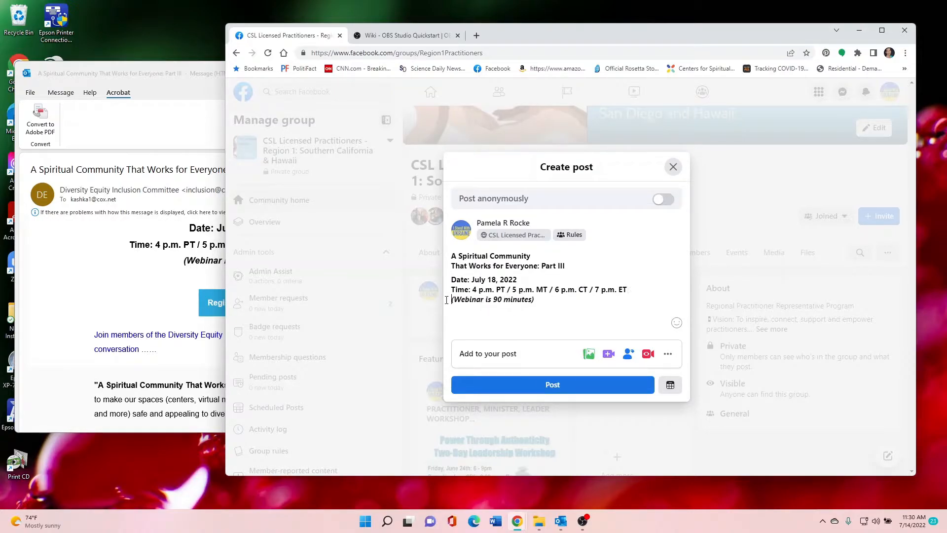
Reselect the date, time and duration lines in the email, and start a new line at the end of the post
left_click(124, 75)
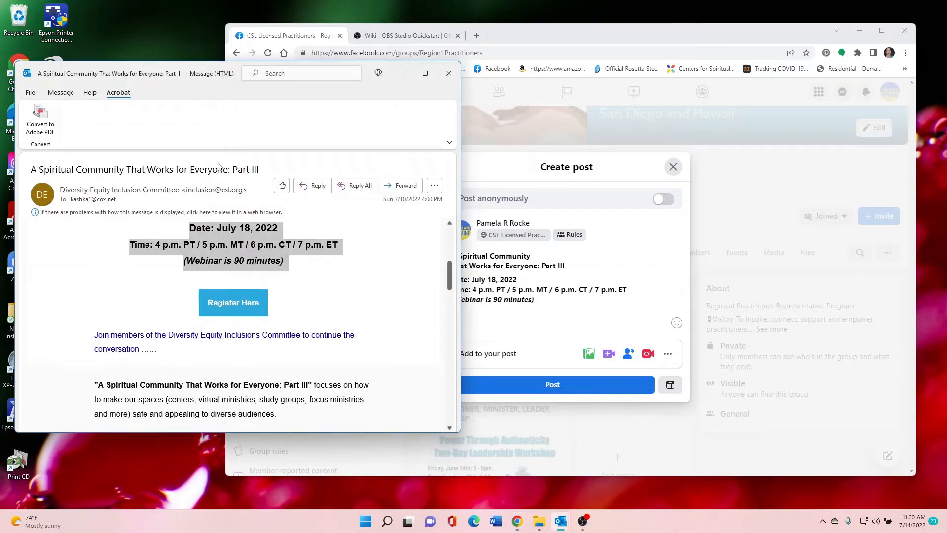
left_click(199, 231)
left_click_drag(191, 227, 284, 257)
left_click(536, 300)
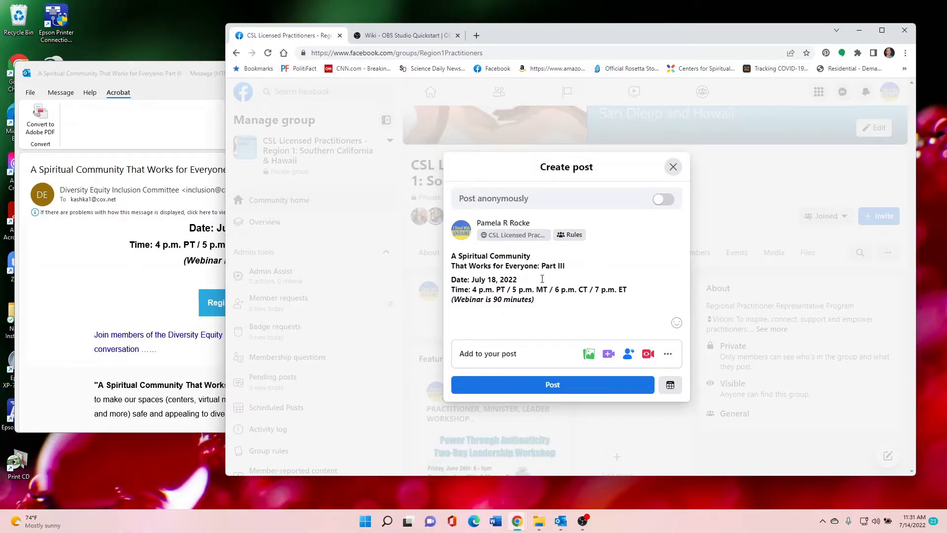
key("Return")
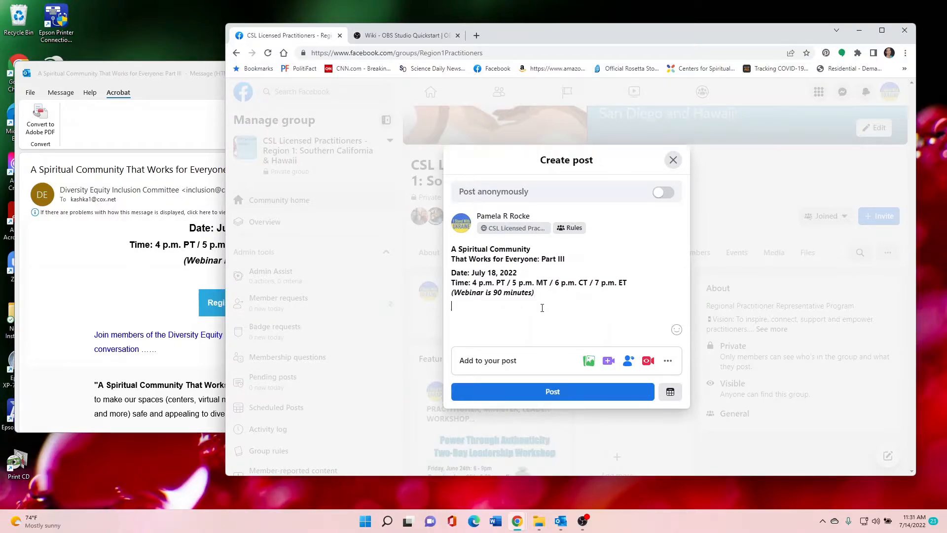
Switch to the webinar email, enlarge its window downward, and open a reply to it
left_click(154, 78)
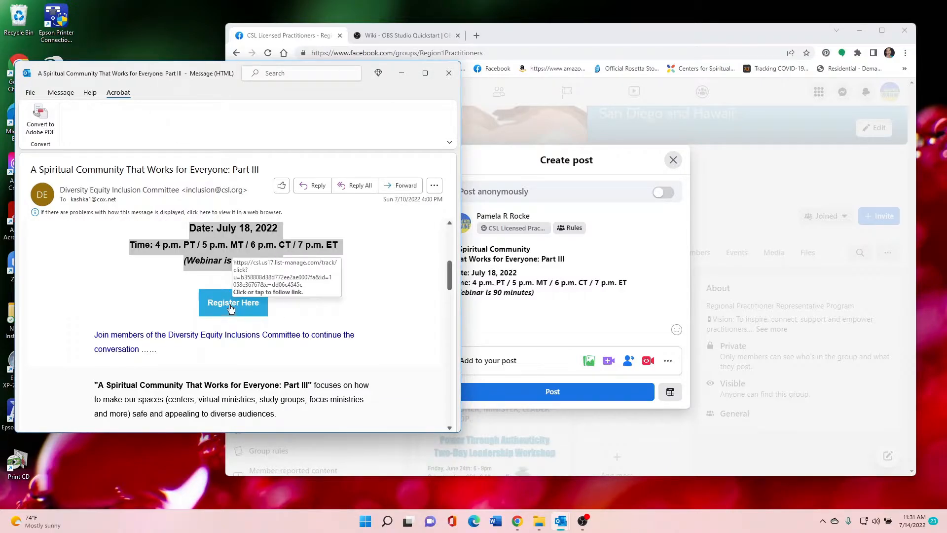
left_click_drag(263, 431, 264, 472)
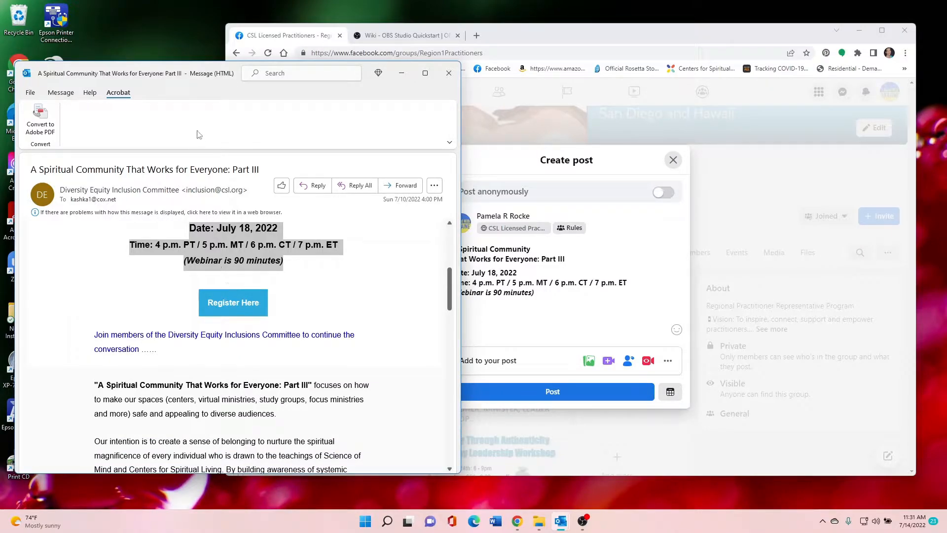
left_click(63, 93)
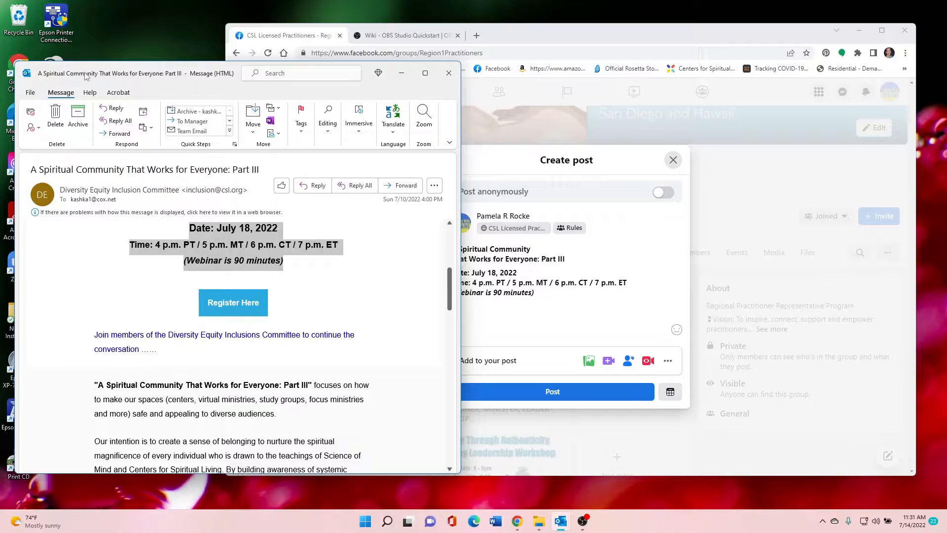
left_click(113, 109)
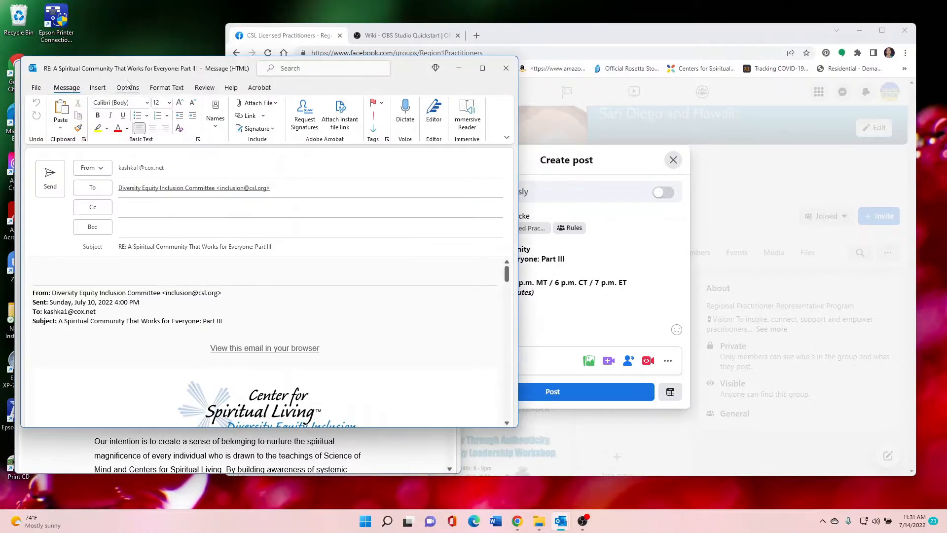
Copy the hyperlink behind "Register Here" in the reply's quoted message
scroll(320, 332, "down", 2)
scroll(320, 331, "down", 3)
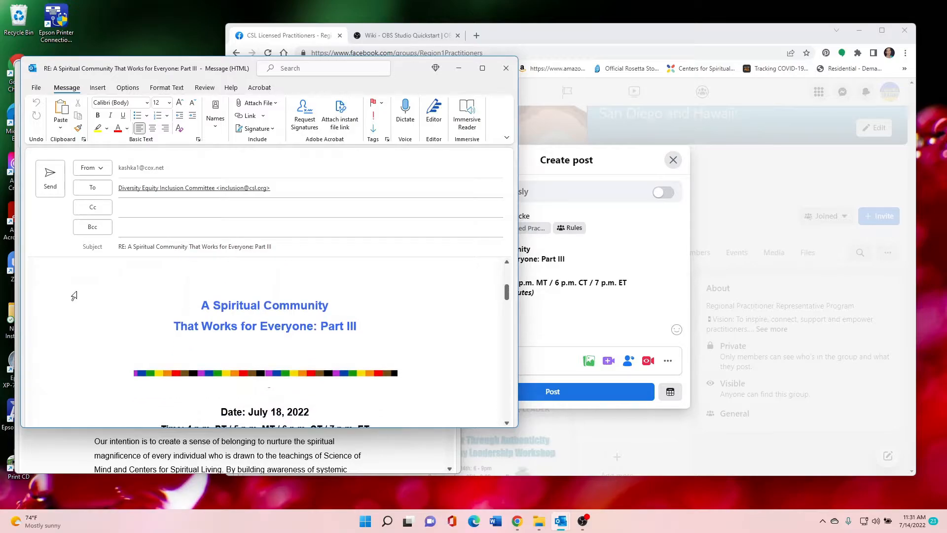
scroll(77, 297, "down", 2)
scroll(76, 296, "down", 5)
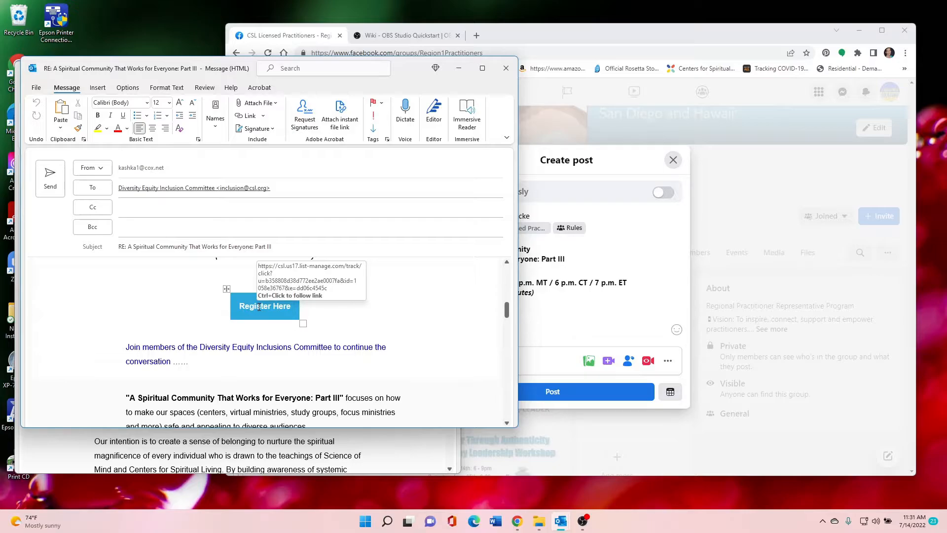
right_click(259, 307)
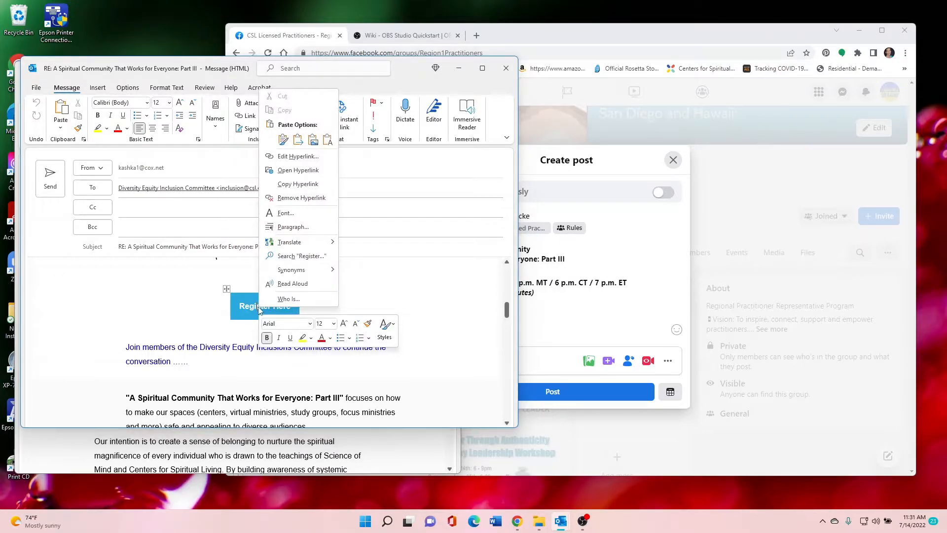
left_click(292, 186)
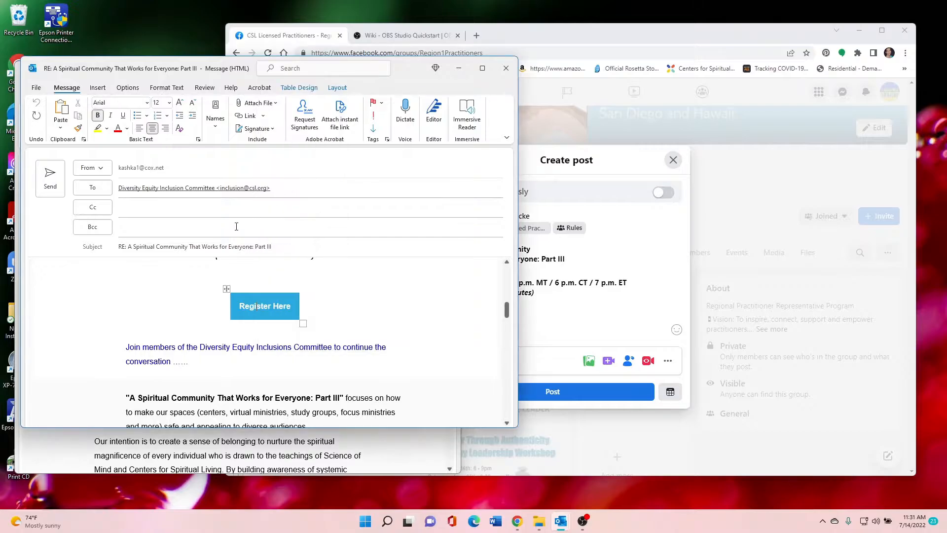
Load the copied registration link in the browser tab that holds the OBS Studio Quickstart page
left_click(583, 39)
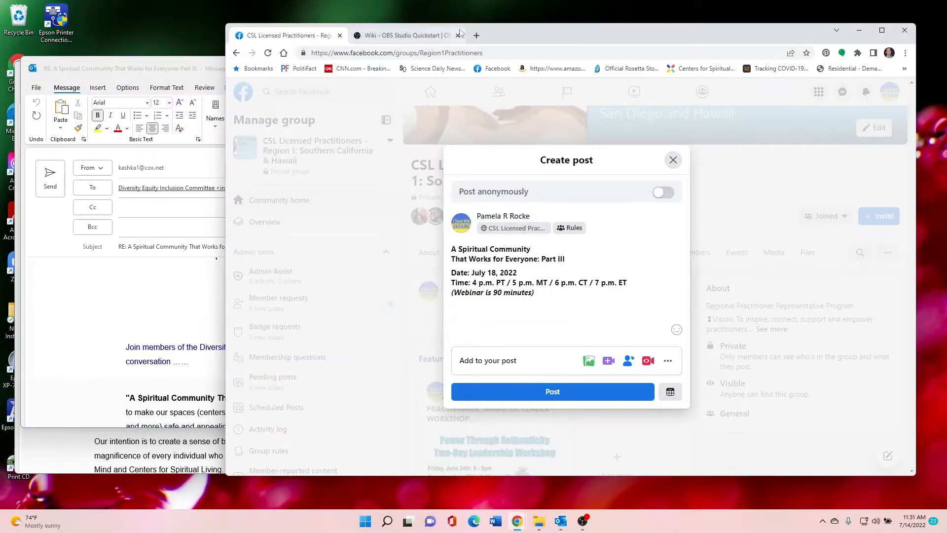
left_click(441, 37)
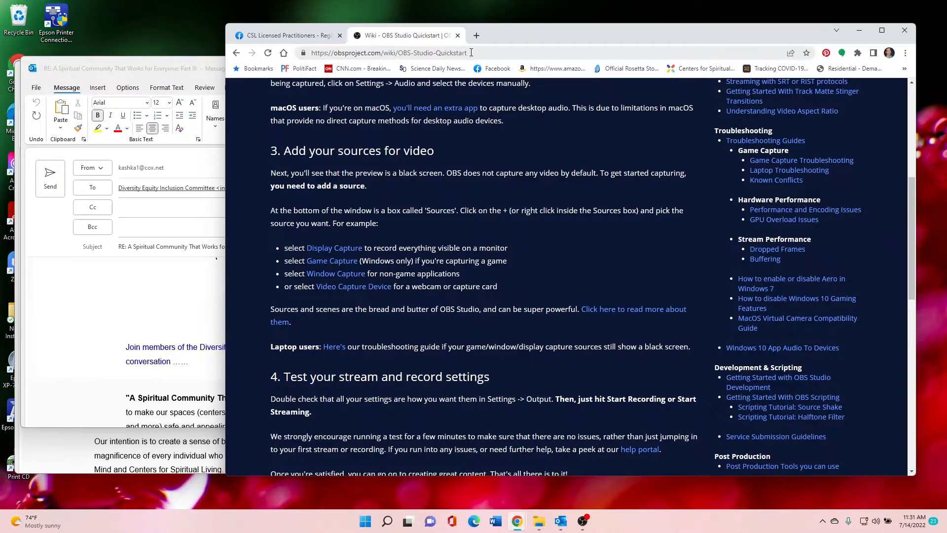
left_click(471, 52)
key("ctrl+v")
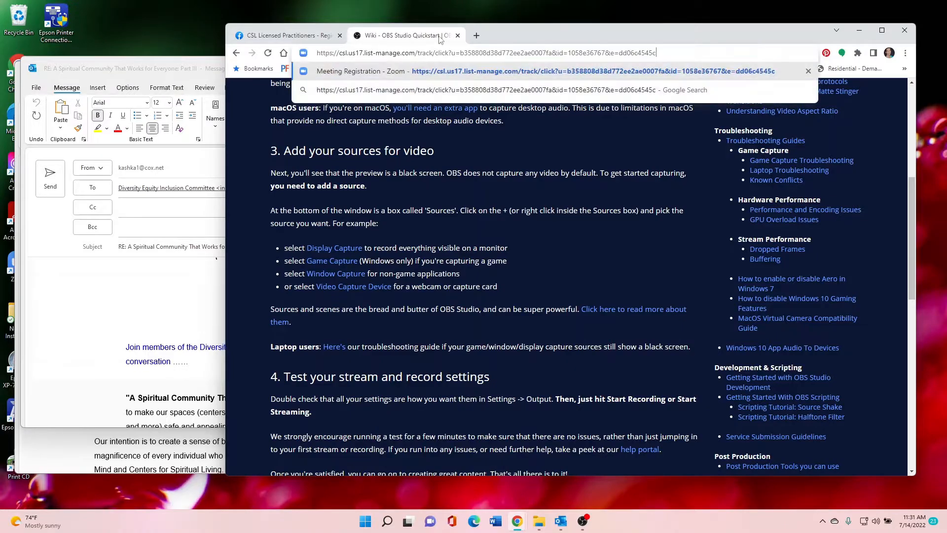
key("Return")
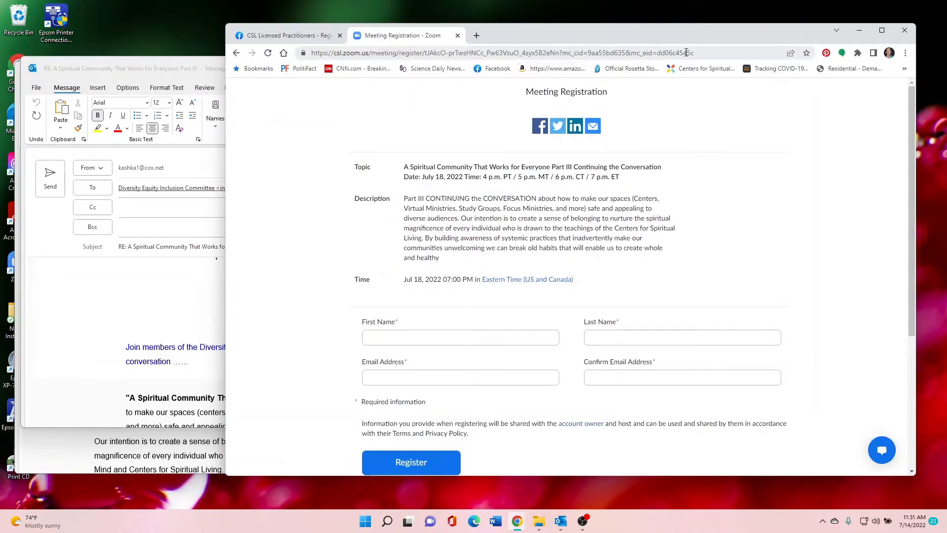
Copy the Zoom registration page's full address and add it to the end of the Facebook post after "Register:"
left_click_drag(710, 53, 302, 59)
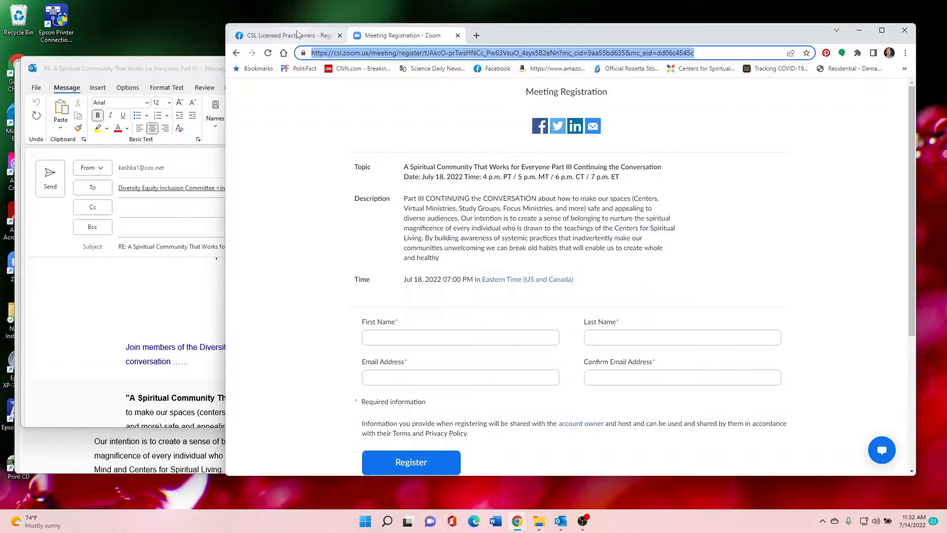
left_click(300, 36)
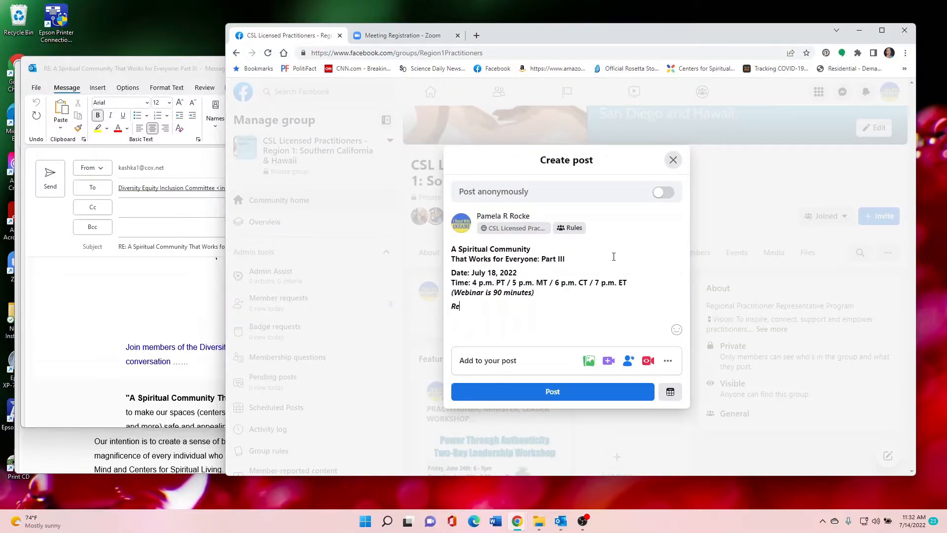
type("gister:")
key("ctrl+v")
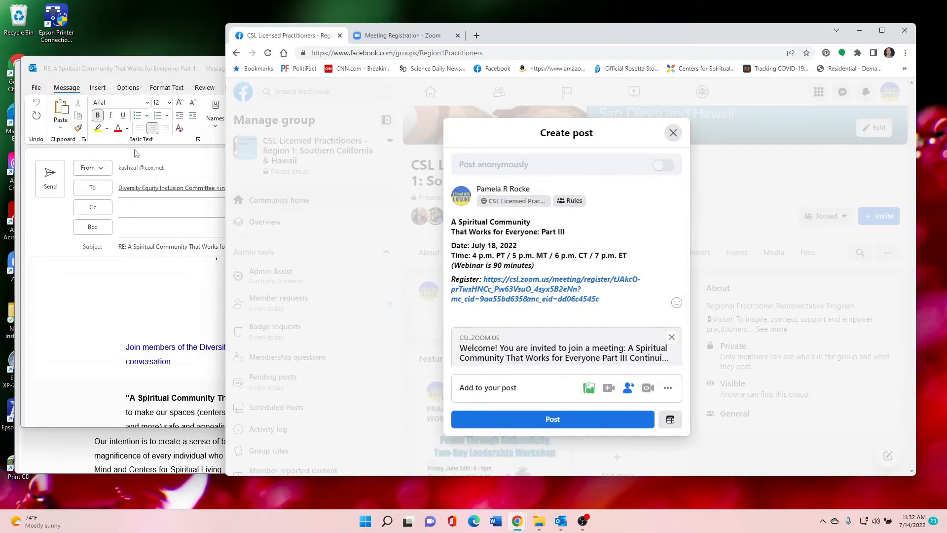
Try copying the email's "Register Here" hyperlink onto a new line below the post's Register line
left_click(167, 178)
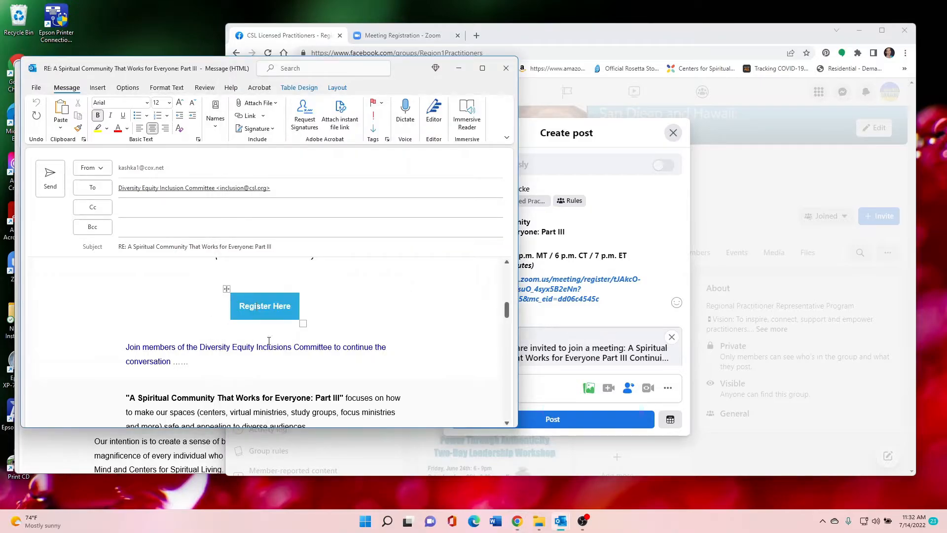
right_click(268, 308)
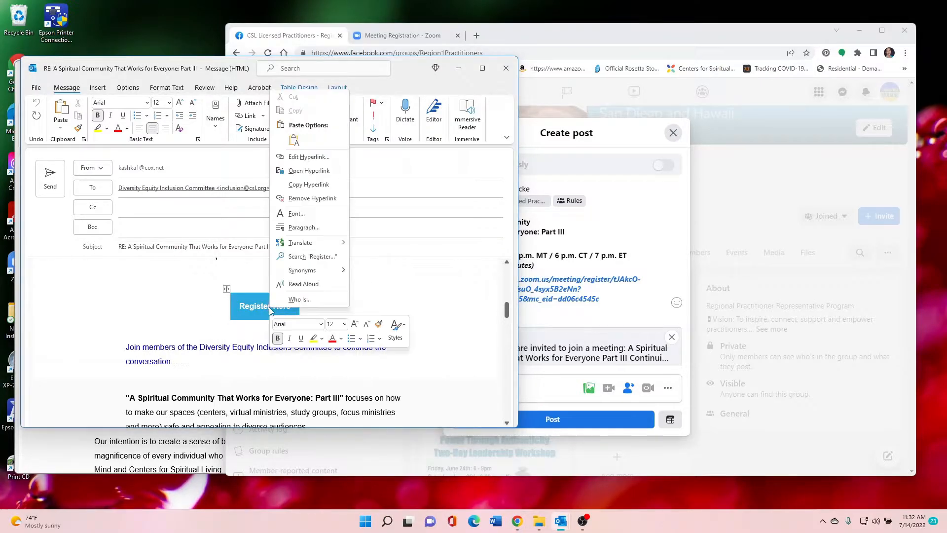
left_click(293, 185)
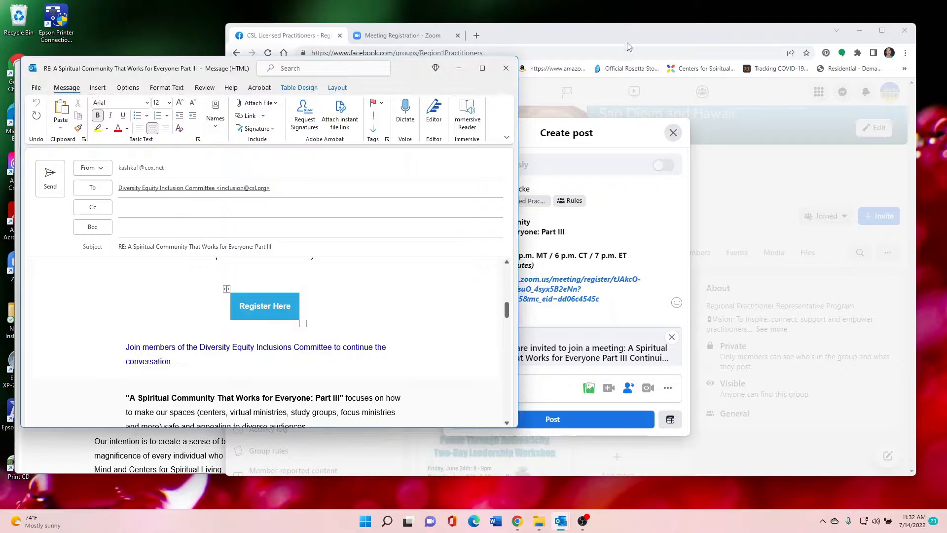
left_click(620, 300)
key("Return")
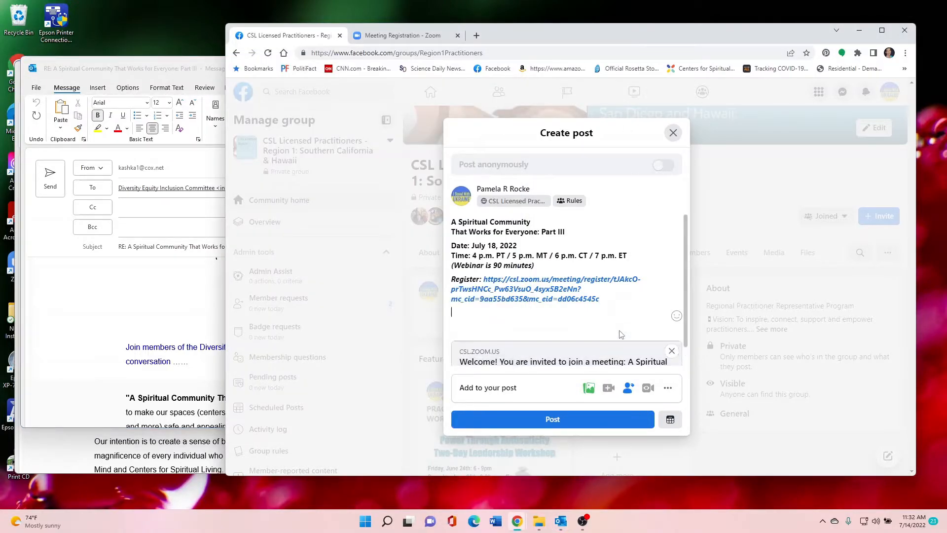
key("ctrl+v")
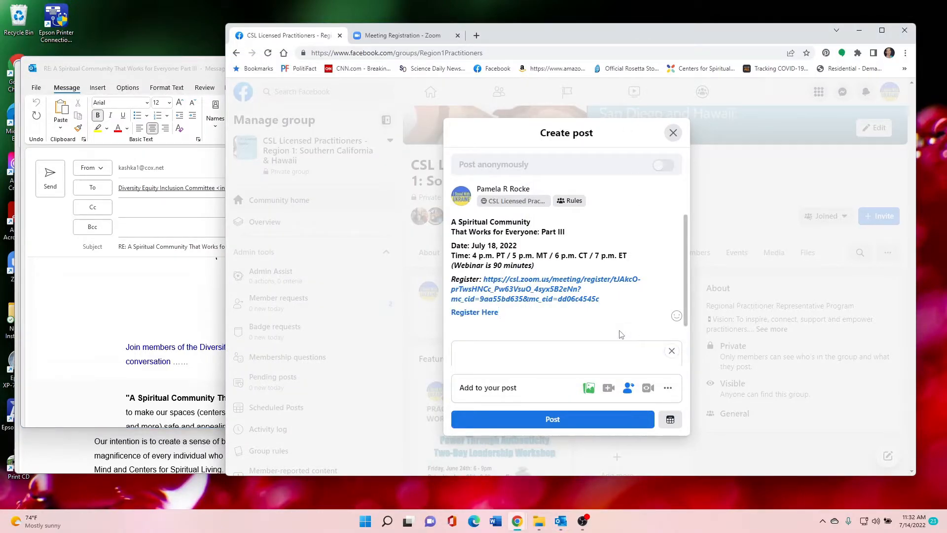
Remove the pasted "Register Here" link and its line from the post
key("BackSpace")
key("BackSpace")
key("BackSpace")
key("BackSpace")
key("BackSpace")
key("BackSpace")
key("BackSpace")
key("BackSpace")
key("BackSpace")
key("BackSpace")
key("BackSpace")
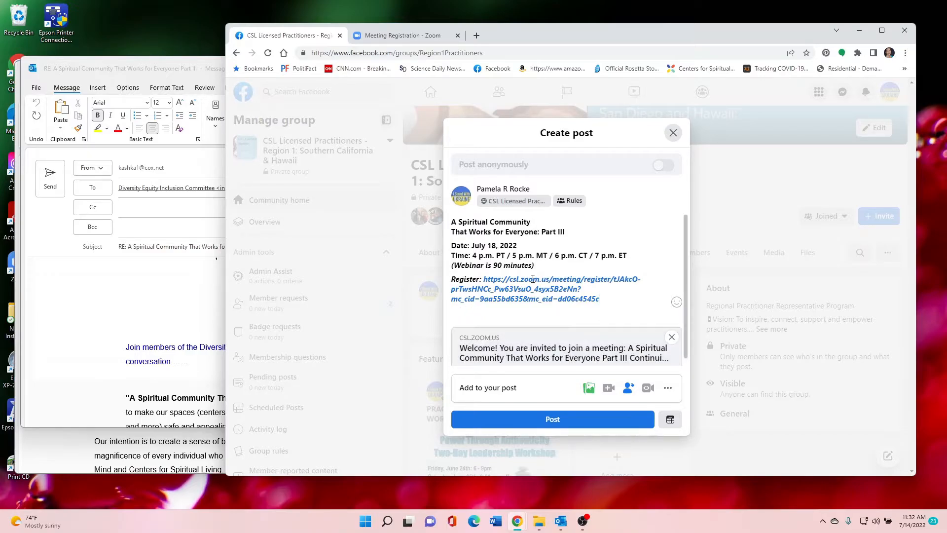
Copy the "Join members of the Diversity Equity Inclusions Committee" sentence from the email to a new line below the post's registration link
left_click(139, 70)
scroll(490, 317, "up", 1)
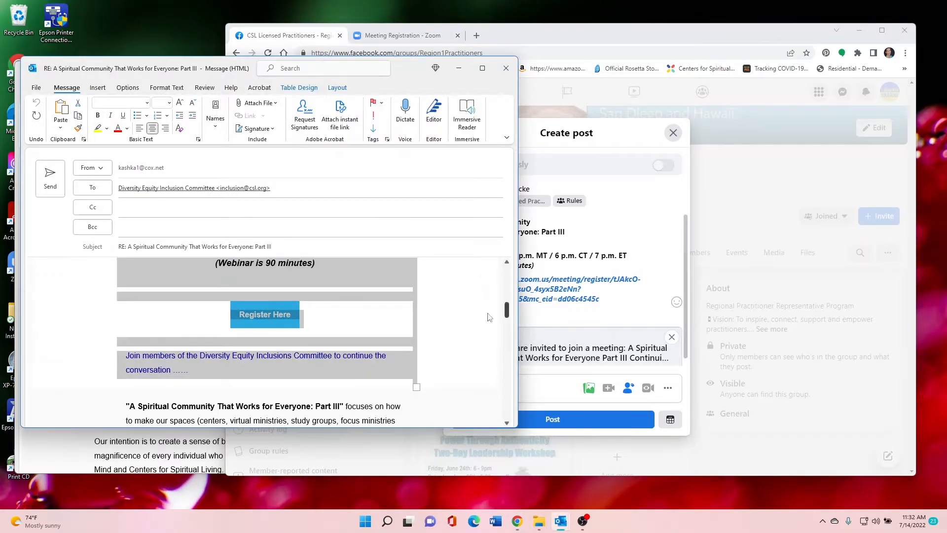
left_click(466, 311)
scroll(464, 303, "down", 2)
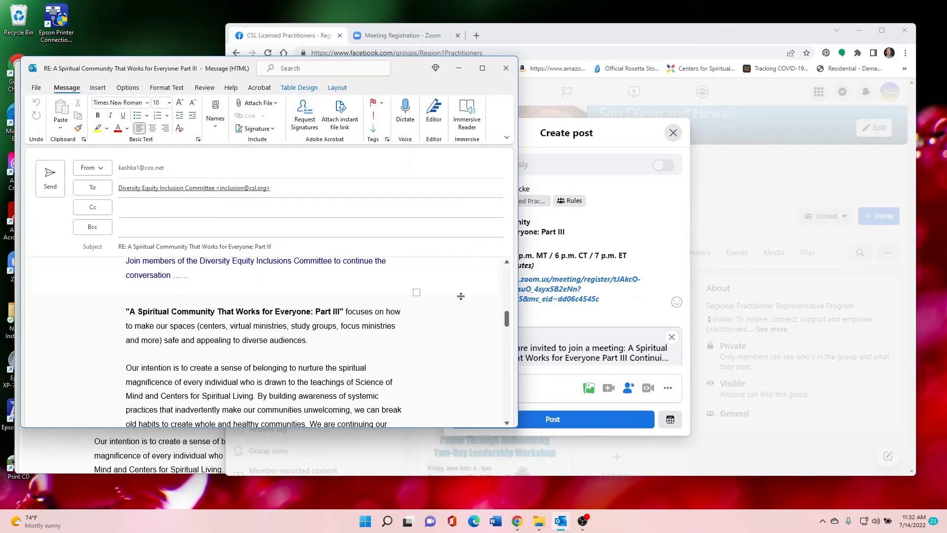
scroll(139, 307, "up", 1)
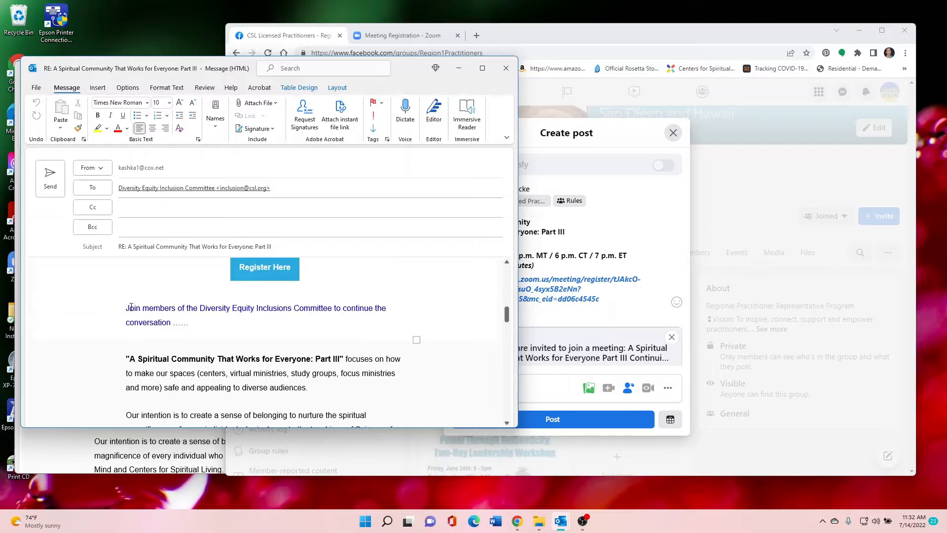
left_click(121, 308)
left_click(370, 291)
triple_click(157, 316)
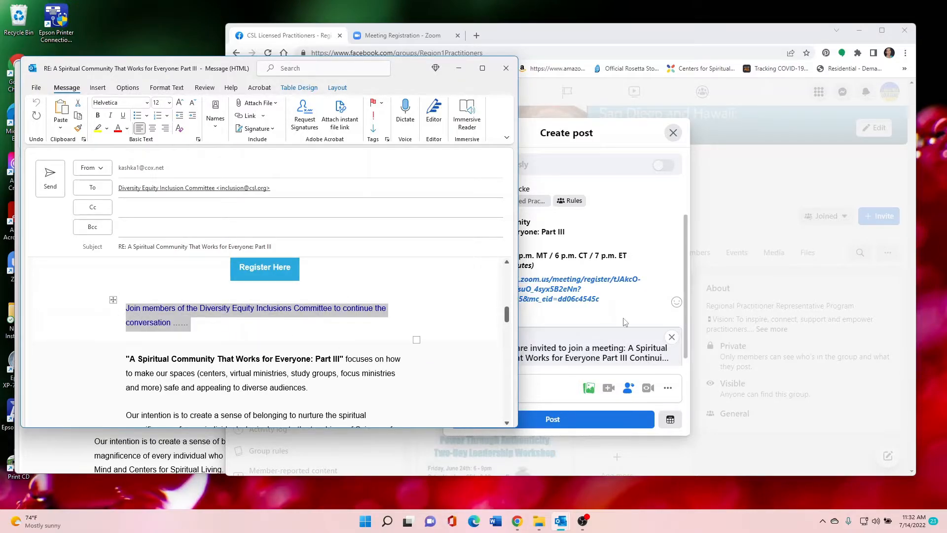
left_click(620, 321)
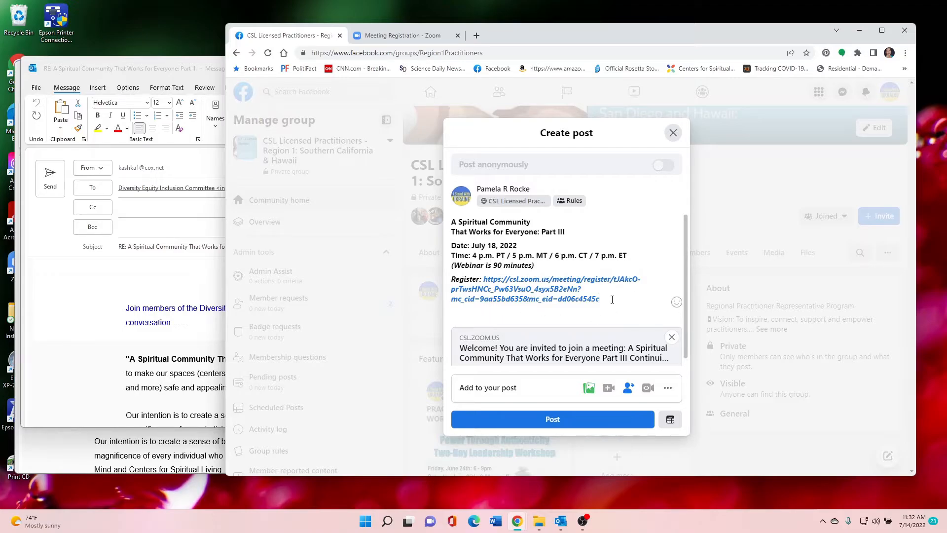
key("Return")
key("ctrl+v")
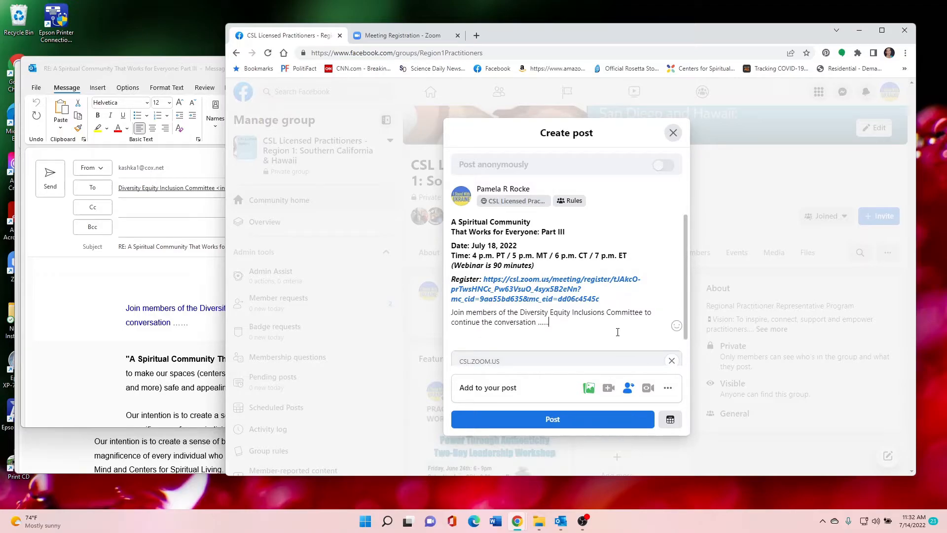
Copy the email's description paragraphs through the 2 CEUs note to a new line at the end of the post
left_click(118, 176)
scroll(84, 279, "down", 3)
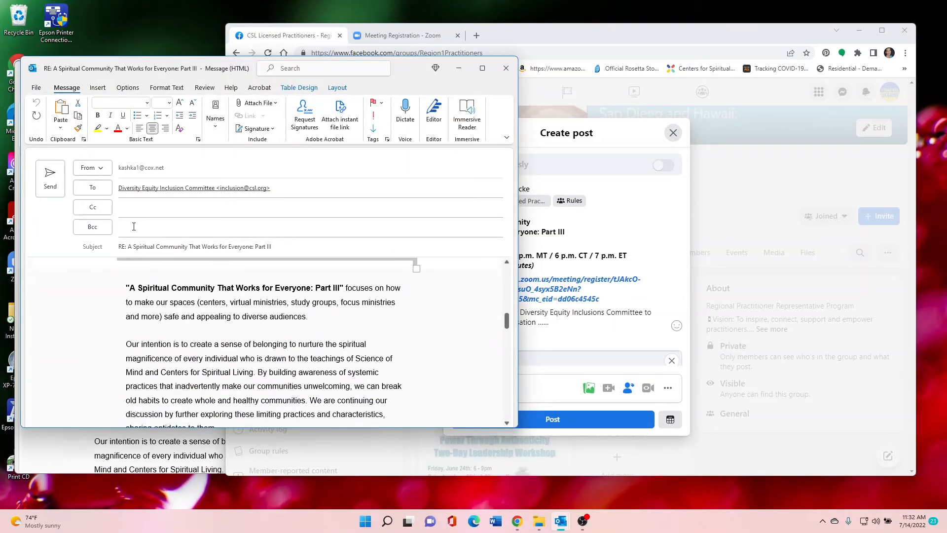
left_click_drag(126, 286, 360, 316)
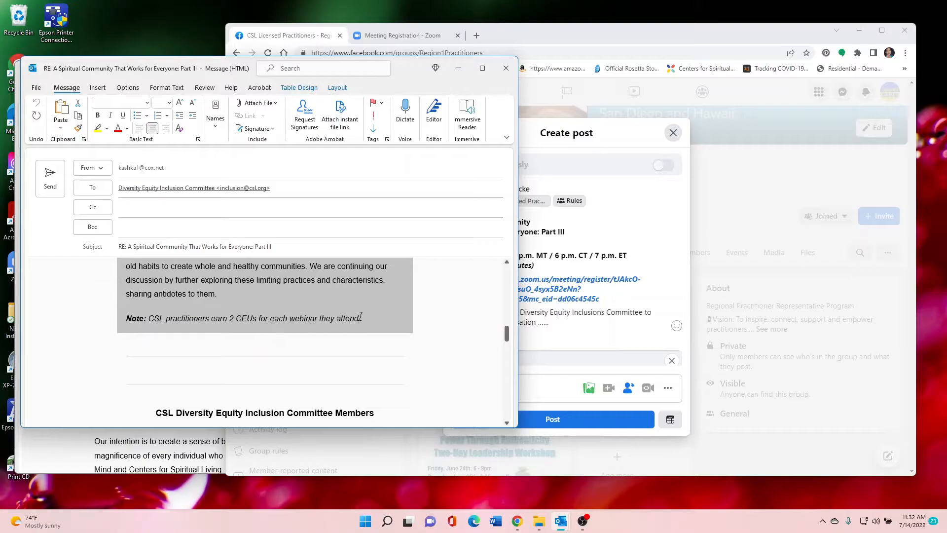
left_click(521, 343)
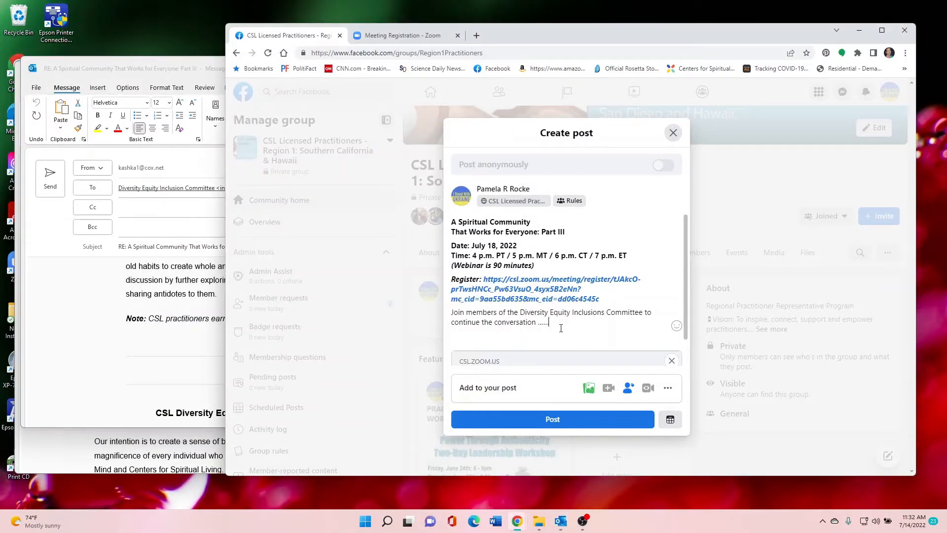
key("Return")
key("ctrl+v")
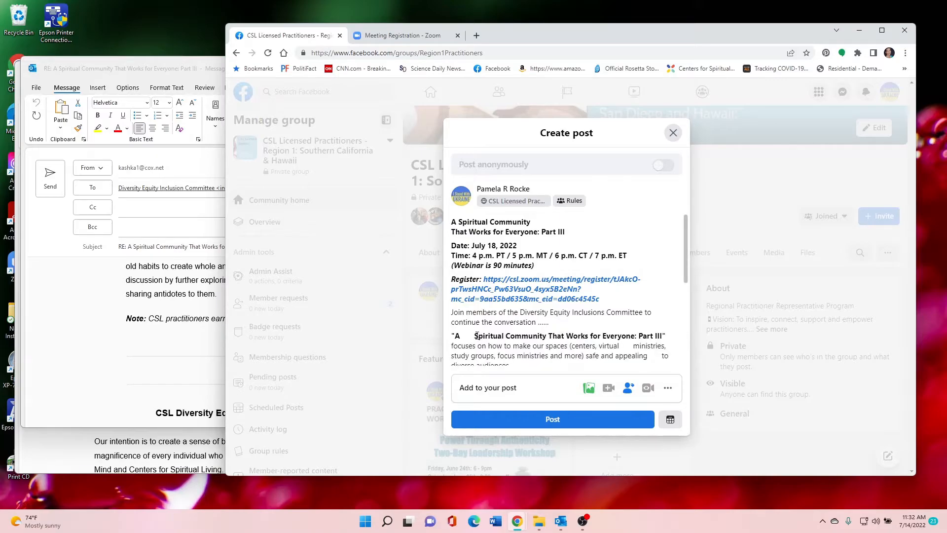
Remove the extra gaps before "Spiritual", "ministries" and "to diverse audiences" in the post's first description paragraph
left_click_drag(474, 337, 467, 335)
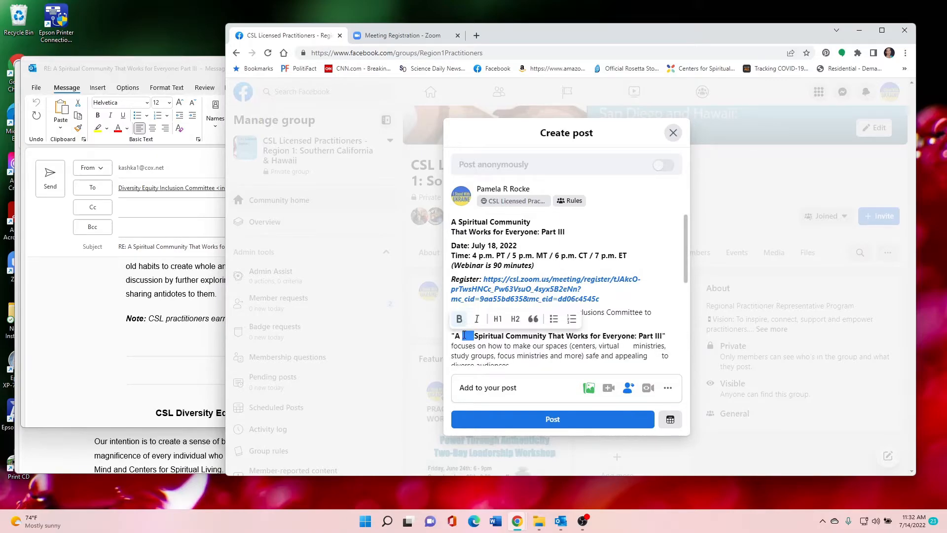
key("BackSpace")
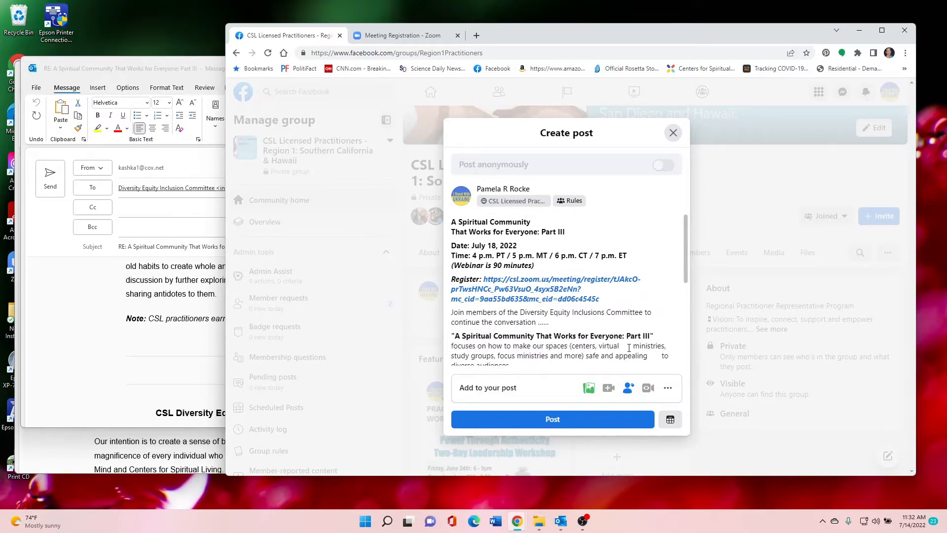
left_click_drag(632, 345, 619, 345)
key("BackSpace")
scroll(641, 329, "down", 1)
scroll(641, 329, "down", 2)
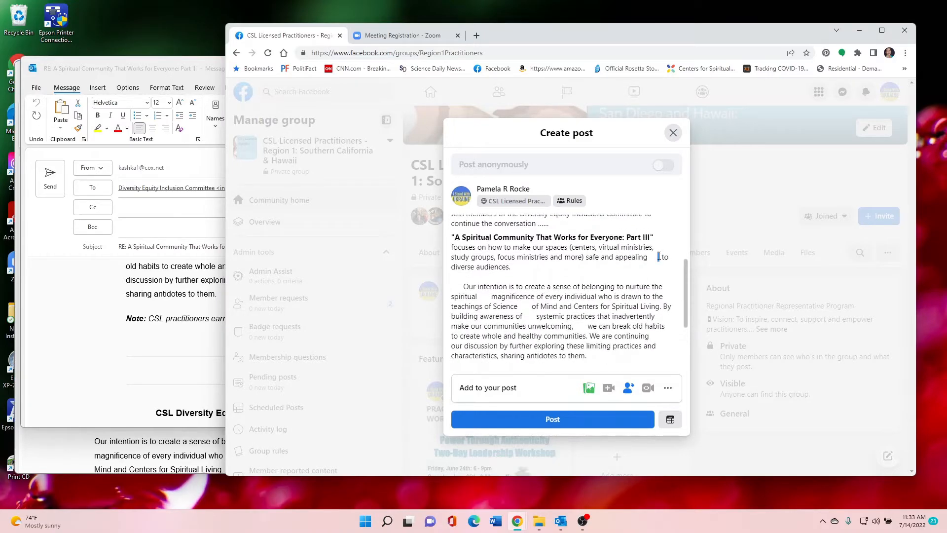
left_click_drag(658, 257, 650, 257)
key("BackSpace")
scroll(625, 256, "down", 2)
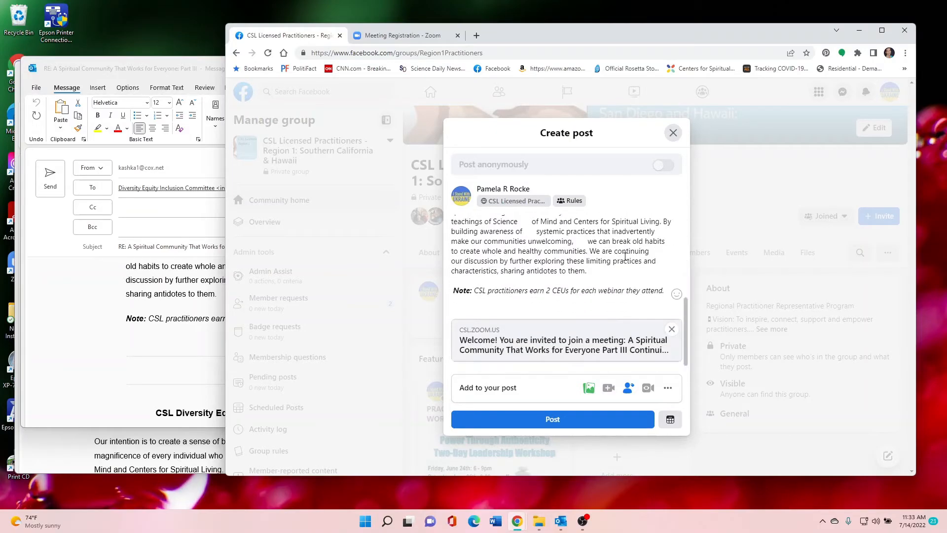
Remove the Zoom link preview and copy the email's "CSL Diversity Equity Inclusion Committee Members" heading to the end of the post
left_click(672, 329)
left_click(151, 72)
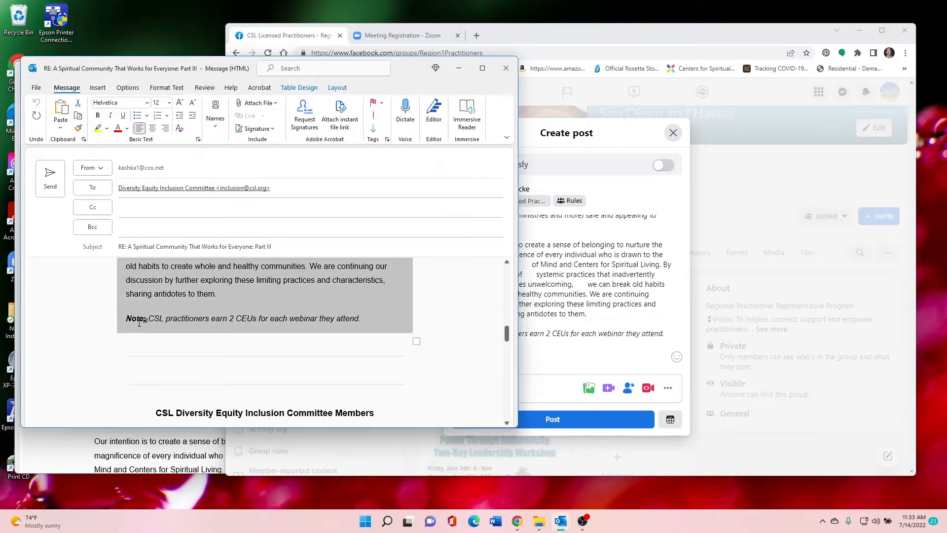
scroll(130, 295, "down", 5)
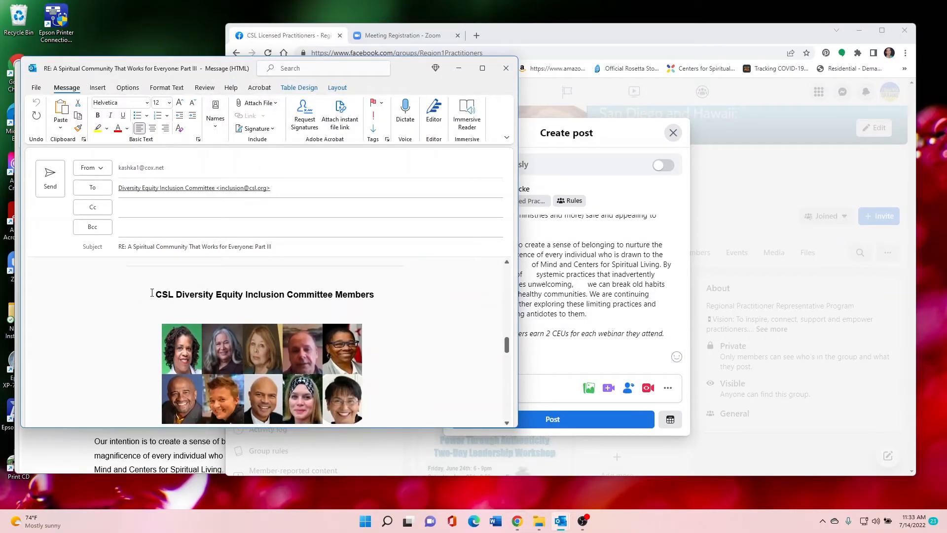
left_click_drag(152, 293, 375, 295)
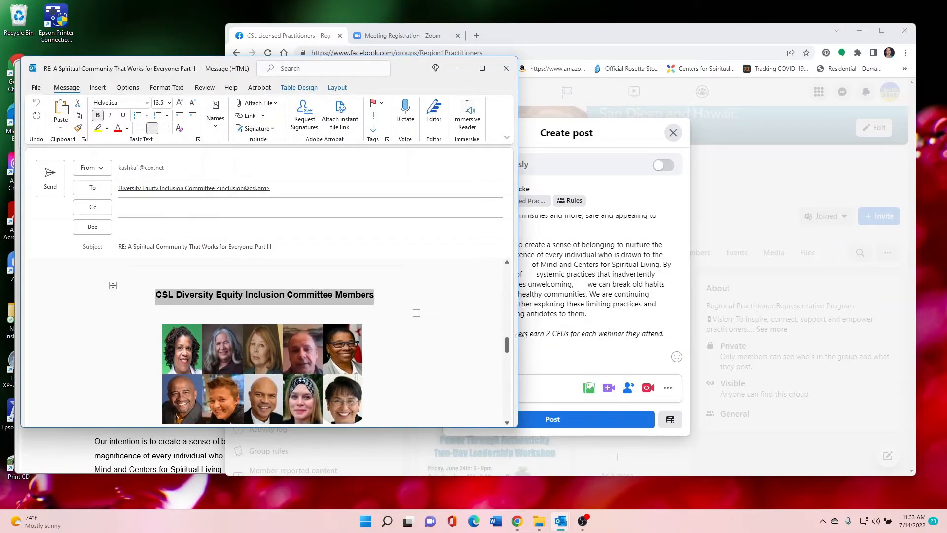
left_click(553, 359)
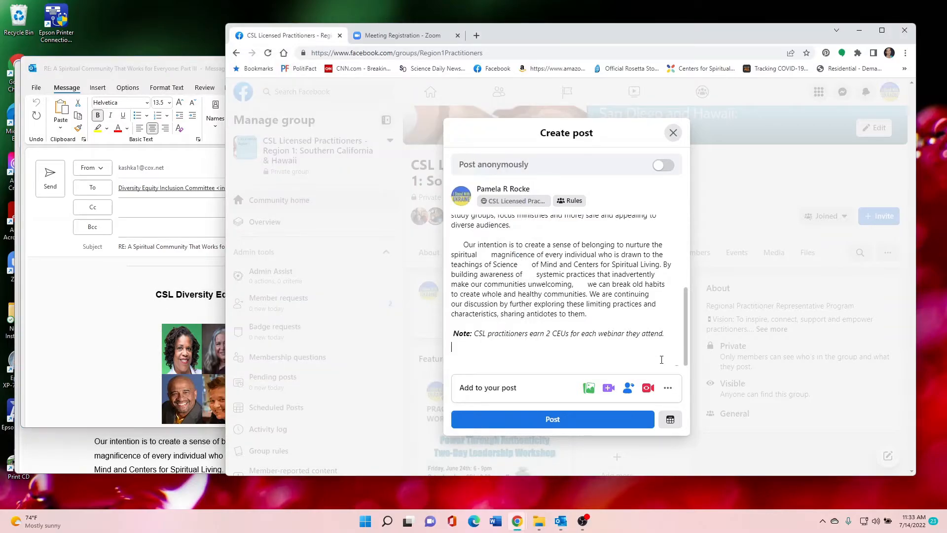
key("ctrl+v")
Copy the committee members' group picture from the email into the post
left_click(95, 74)
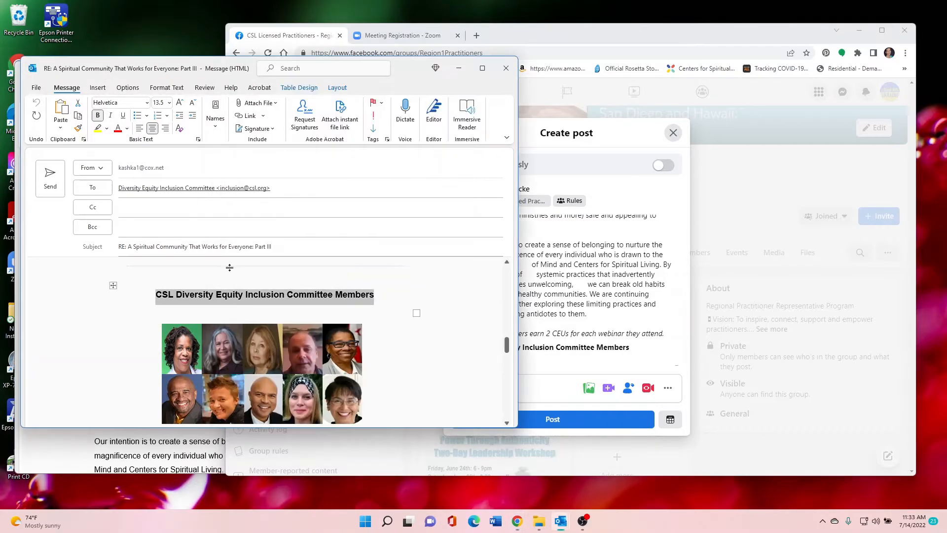
scroll(140, 269, "down", 2)
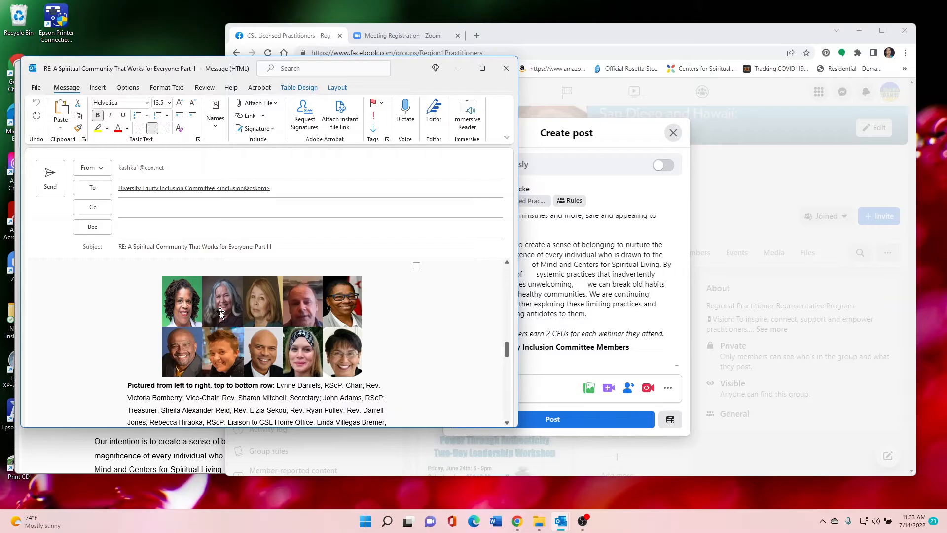
right_click(220, 312)
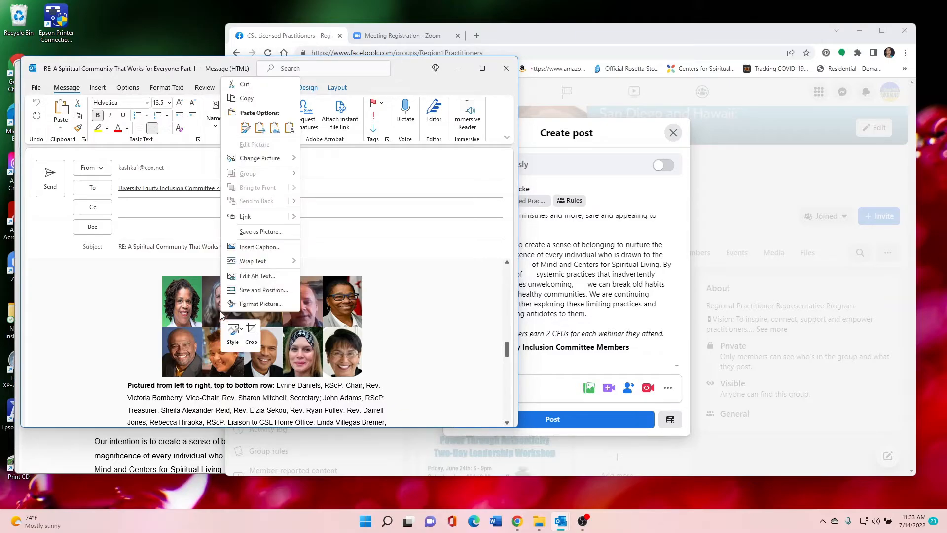
left_click(251, 100)
left_click(610, 150)
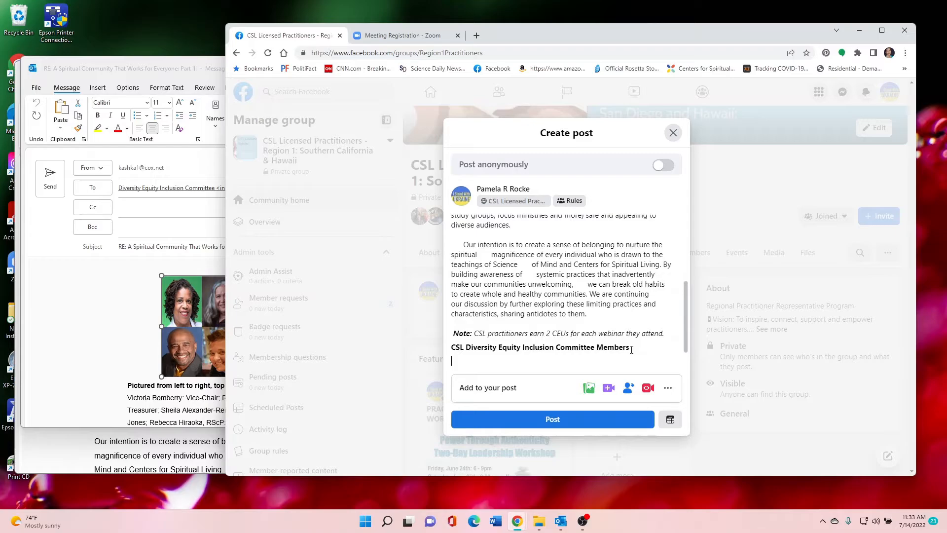
key("ctrl+v")
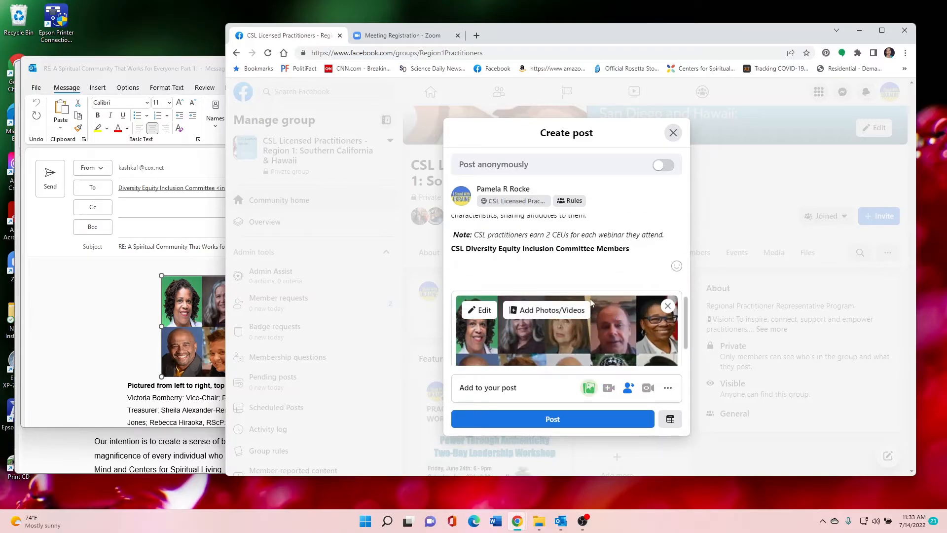
Copy the email's "Pictured from left to right, top to bottom row" caption with the member list below the post's committee heading
left_click(176, 66)
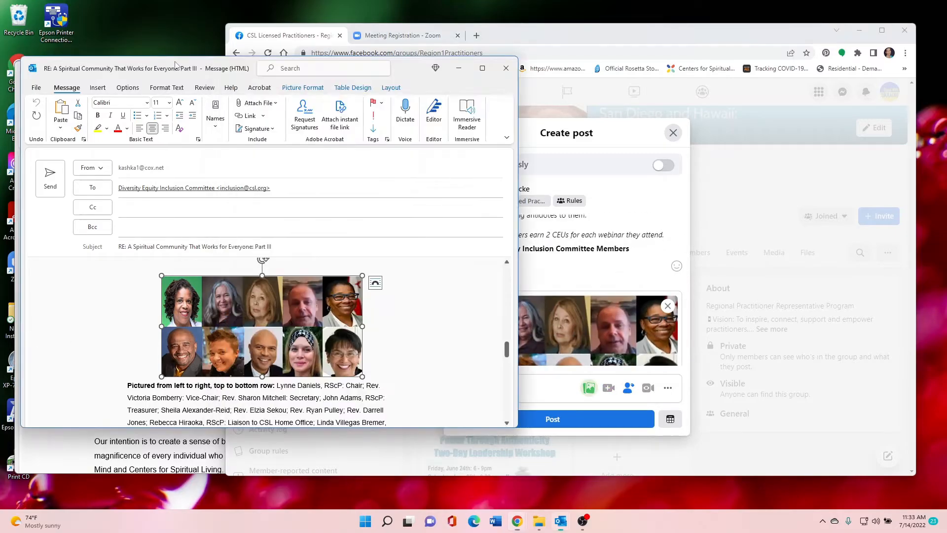
scroll(121, 366, "down", 2)
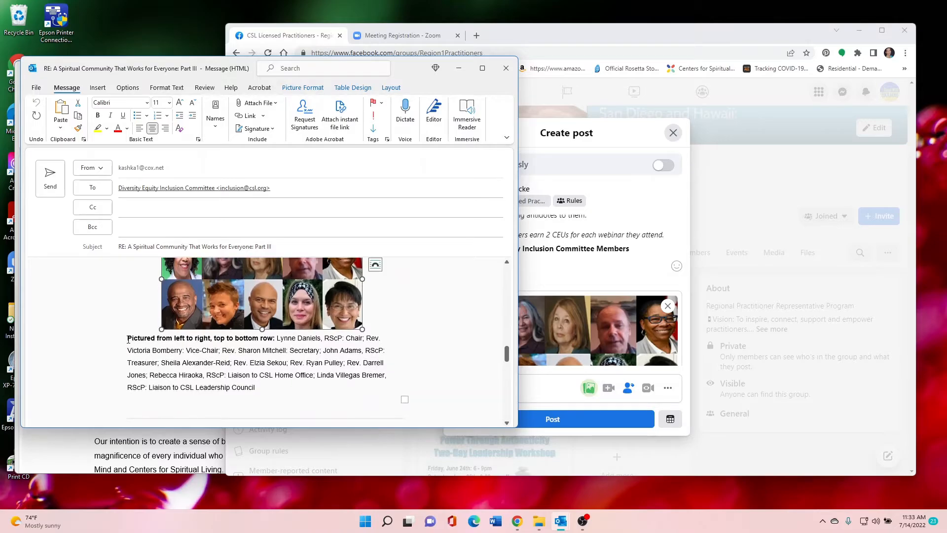
left_click_drag(129, 338, 256, 386)
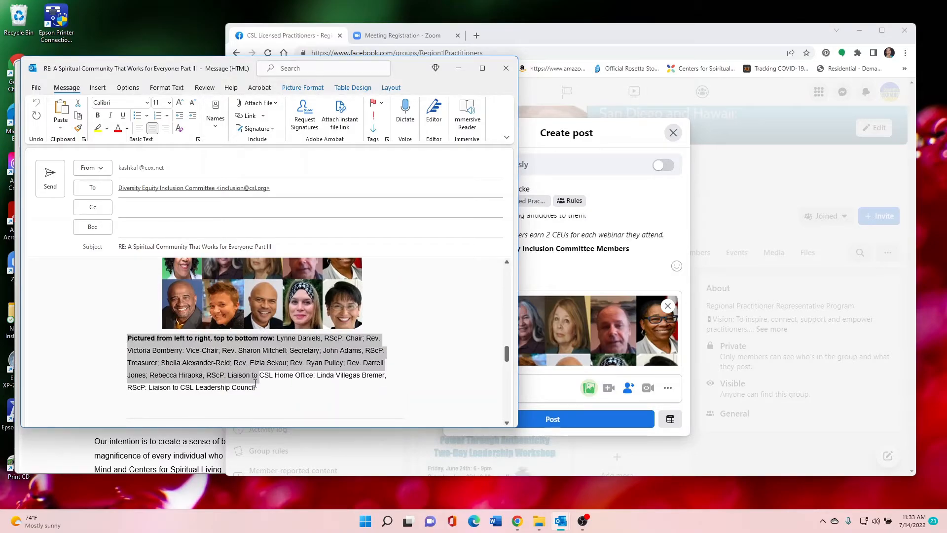
left_click(619, 34)
key("ctrl+v")
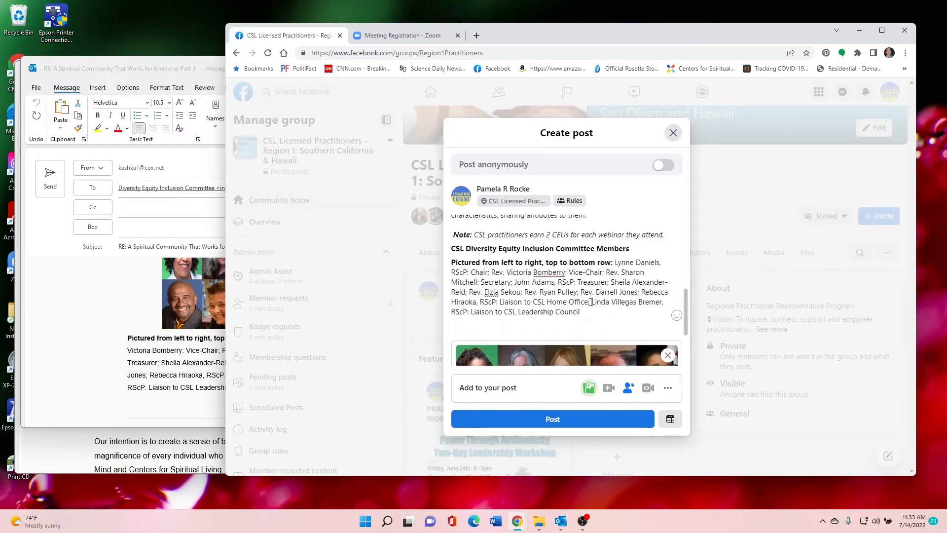
Remove the extra gaps within the post's "Our intention is to create a sense of belonging" paragraph and its leading indent
scroll(591, 301, "down", 3)
scroll(563, 256, "up", 4)
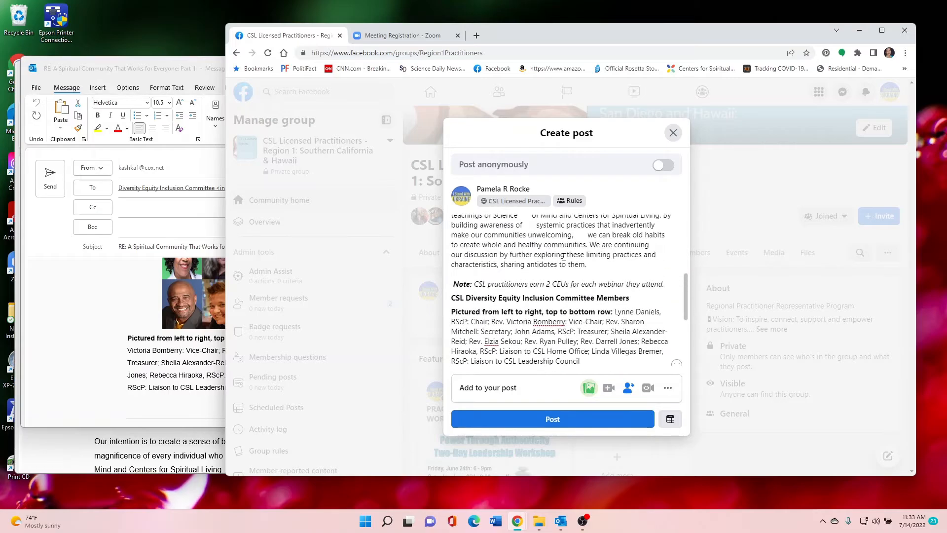
scroll(563, 257, "up", 1)
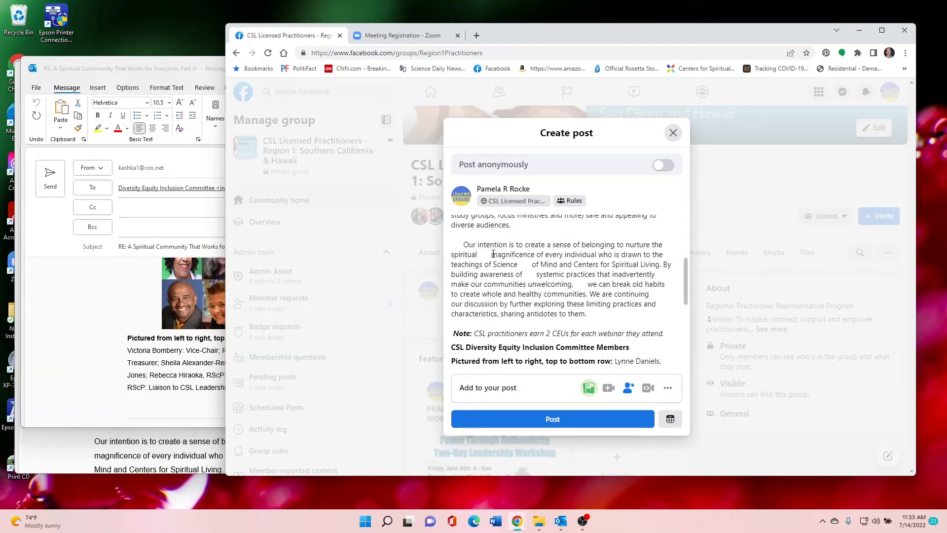
left_click_drag(491, 255, 556, 285)
key("BackSpace")
key("BackSpace")
key("BackSpace")
key("BackSpace")
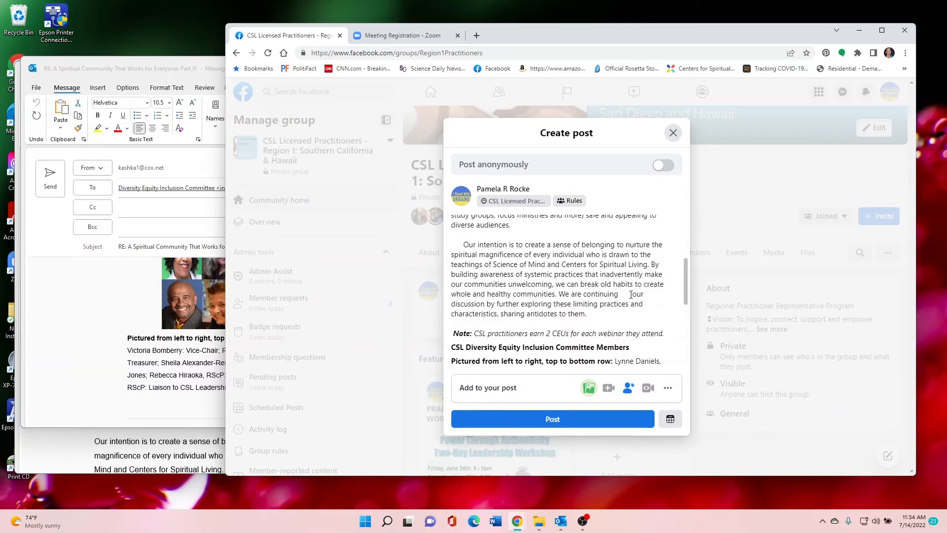
left_click_drag(631, 294, 613, 303)
key("BackSpace")
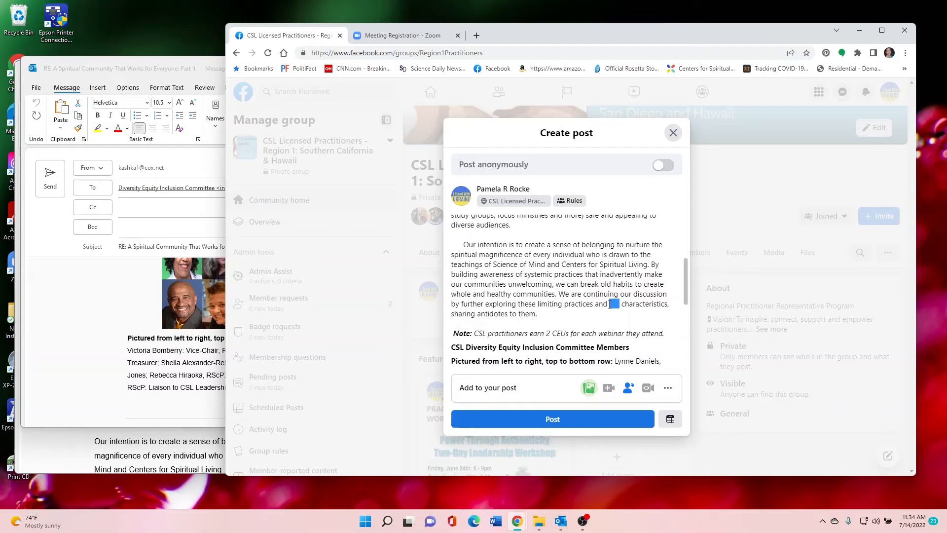
key("BackSpace")
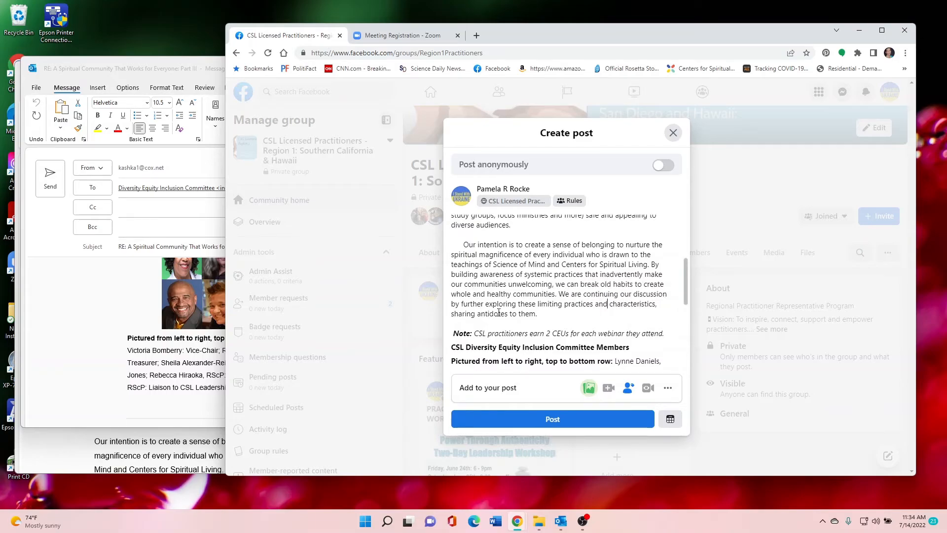
left_click_drag(464, 244, 450, 244)
key("BackSpace")
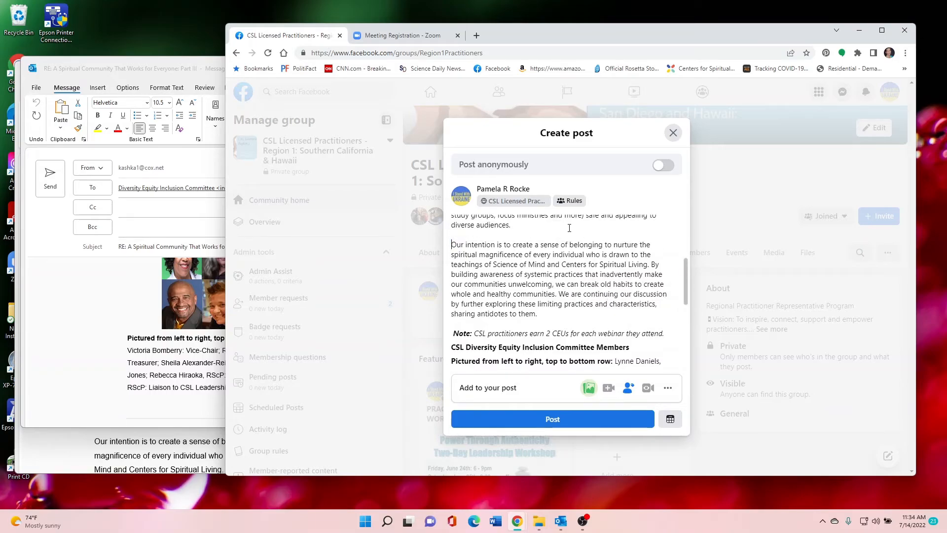
Format the two-line title "A Spiritual Community That Works for Everyone: Part III" as Header 1
scroll(567, 236, "up", 1)
scroll(560, 244, "down", 3)
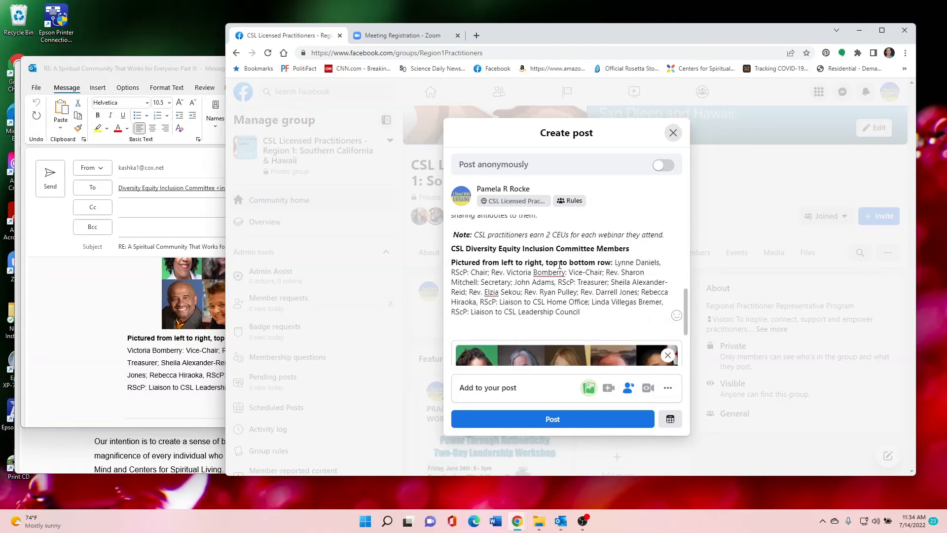
scroll(555, 259, "up", 5)
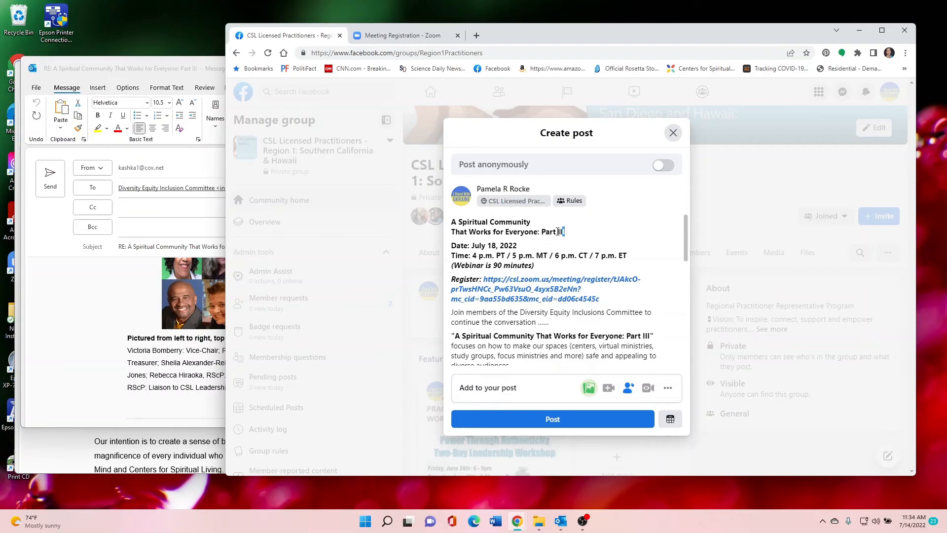
left_click_drag(557, 231, 450, 223)
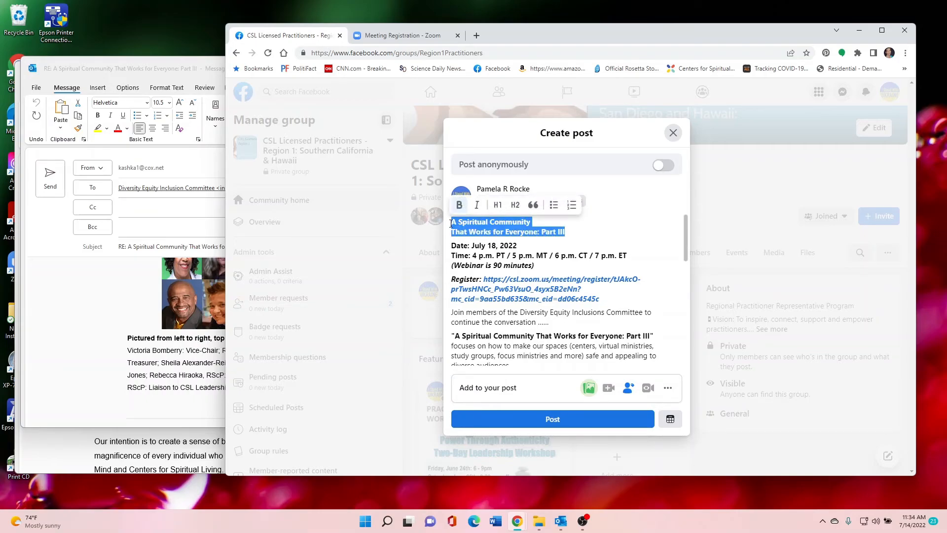
left_click(498, 206)
Format the date, time and "Webinar is 90 minutes" lines as Header 2
left_click_drag(533, 279, 450, 260)
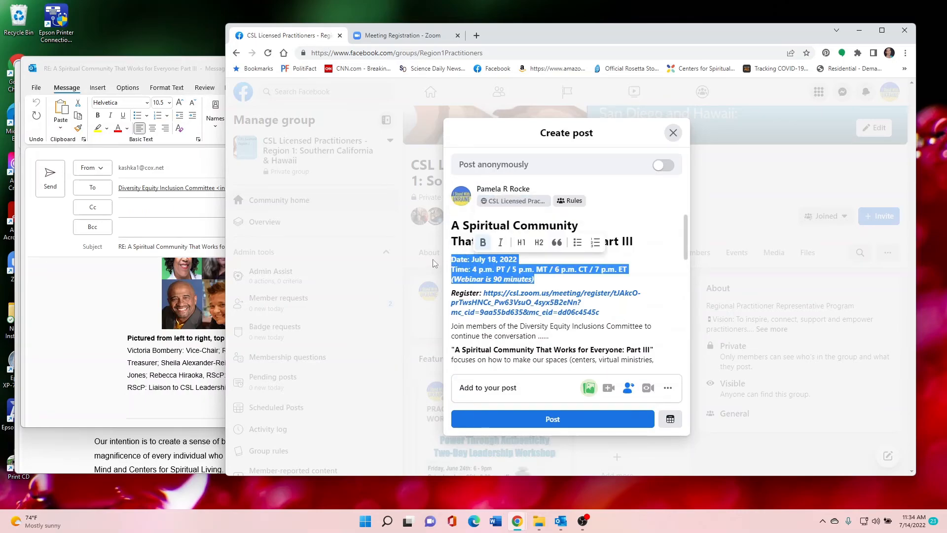
left_click(539, 243)
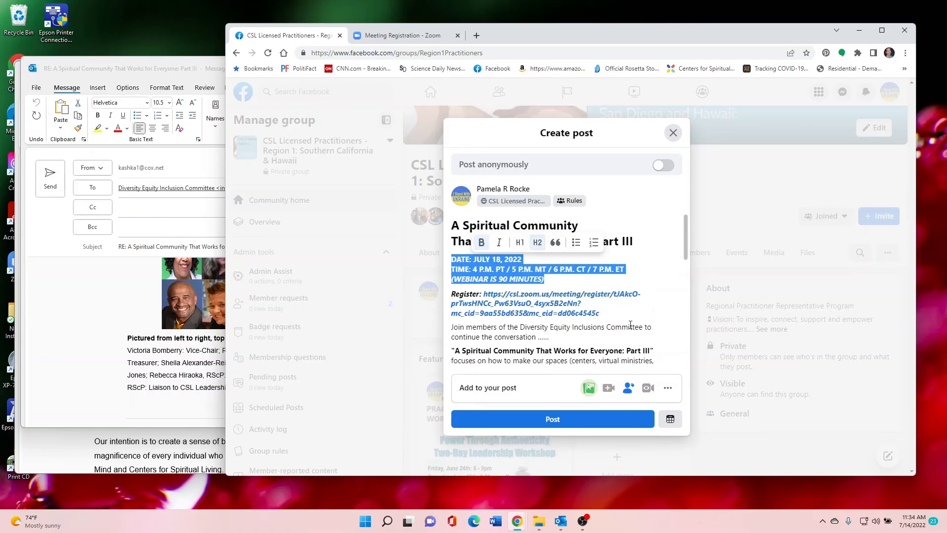
left_click(652, 292)
Publish the finished webinar announcement to the group
scroll(553, 249, "down", 1)
scroll(552, 250, "down", 2)
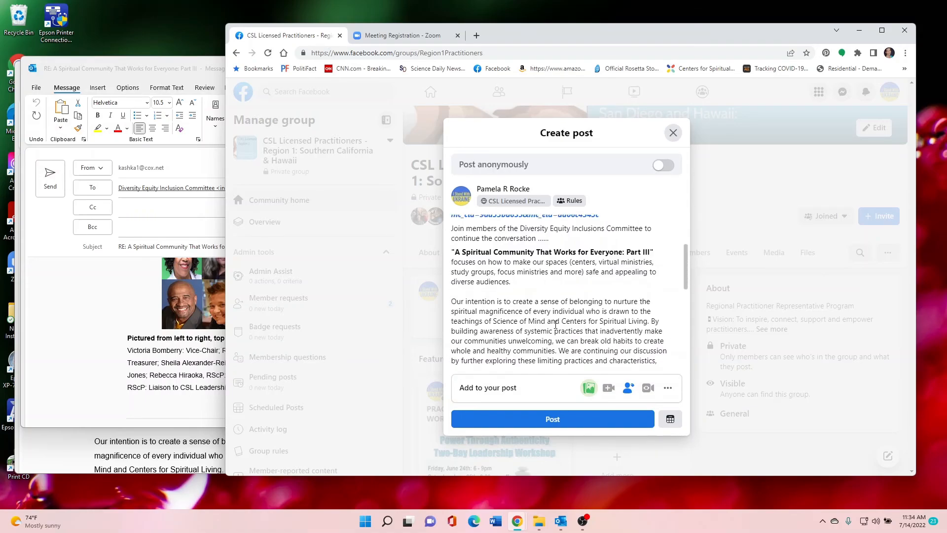
left_click(562, 420)
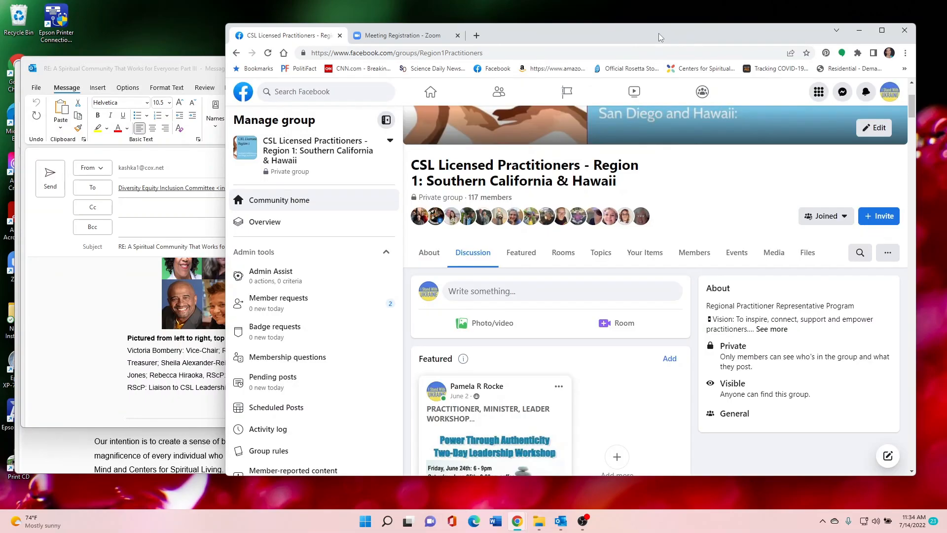
Expand the newly published post in the group's feed and review its full text and picture
scroll(589, 356, "down", 2)
scroll(590, 356, "down", 7)
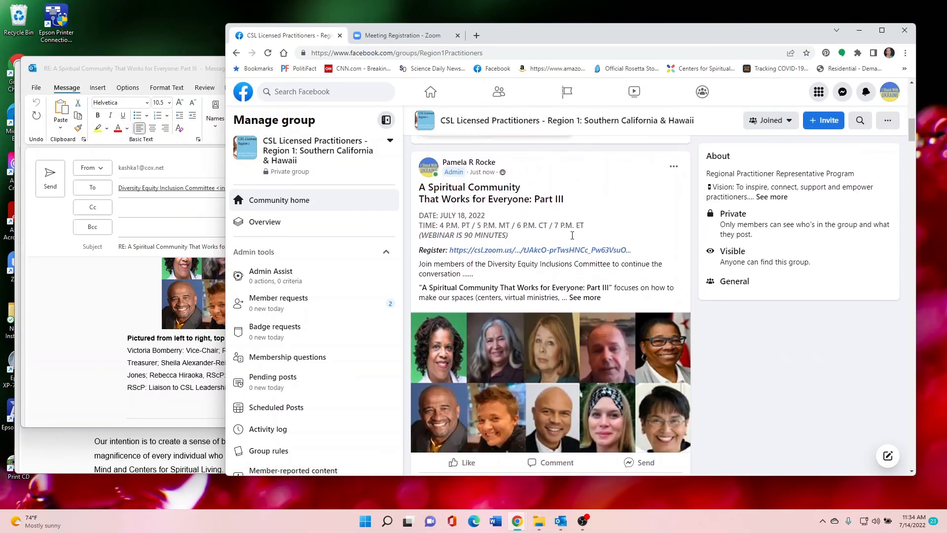
left_click(584, 266)
scroll(564, 209, "down", 4)
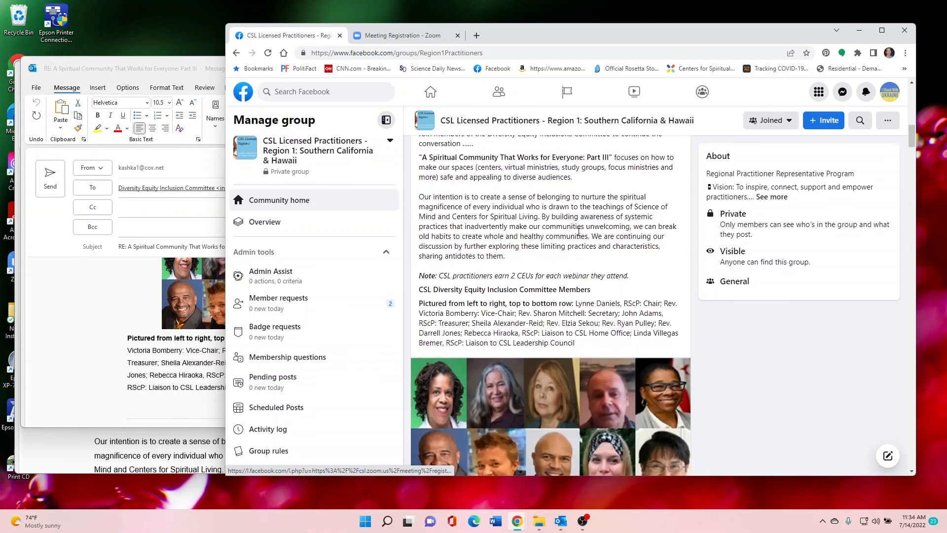
scroll(564, 209, "up", 6)
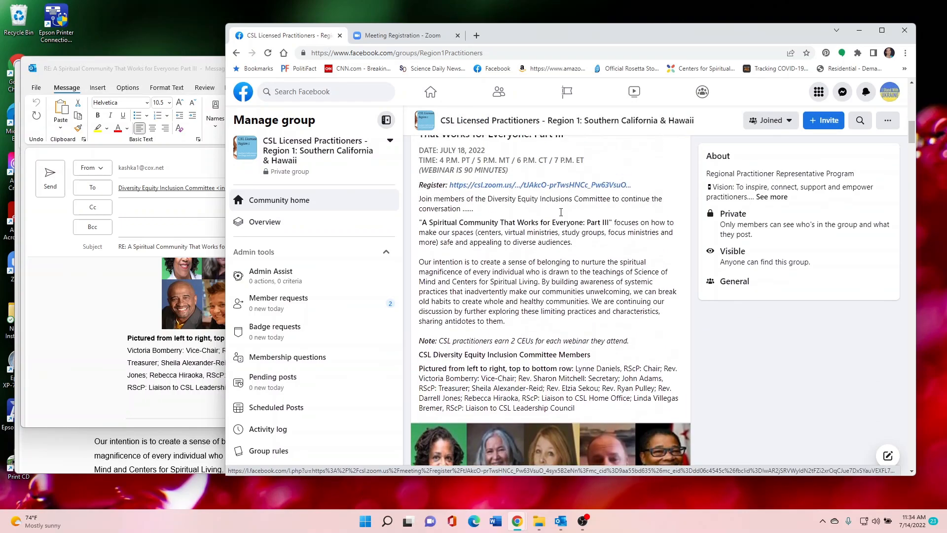